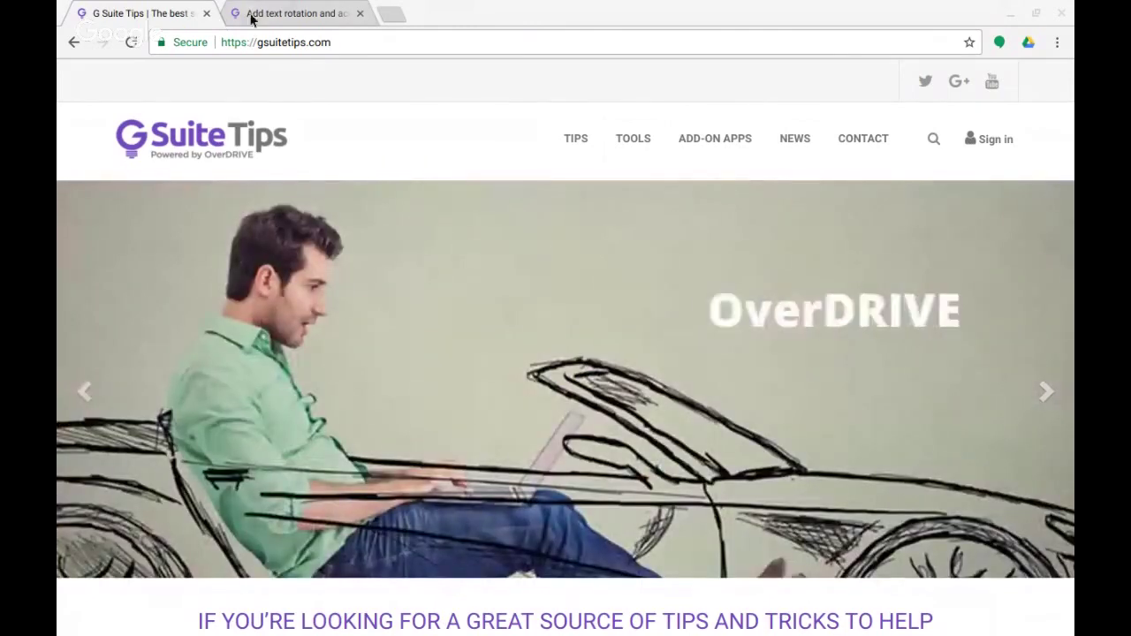
Step: Review the "Add text rotation and accounting in Sheets" tip page and select its full web address
left_click(251, 16)
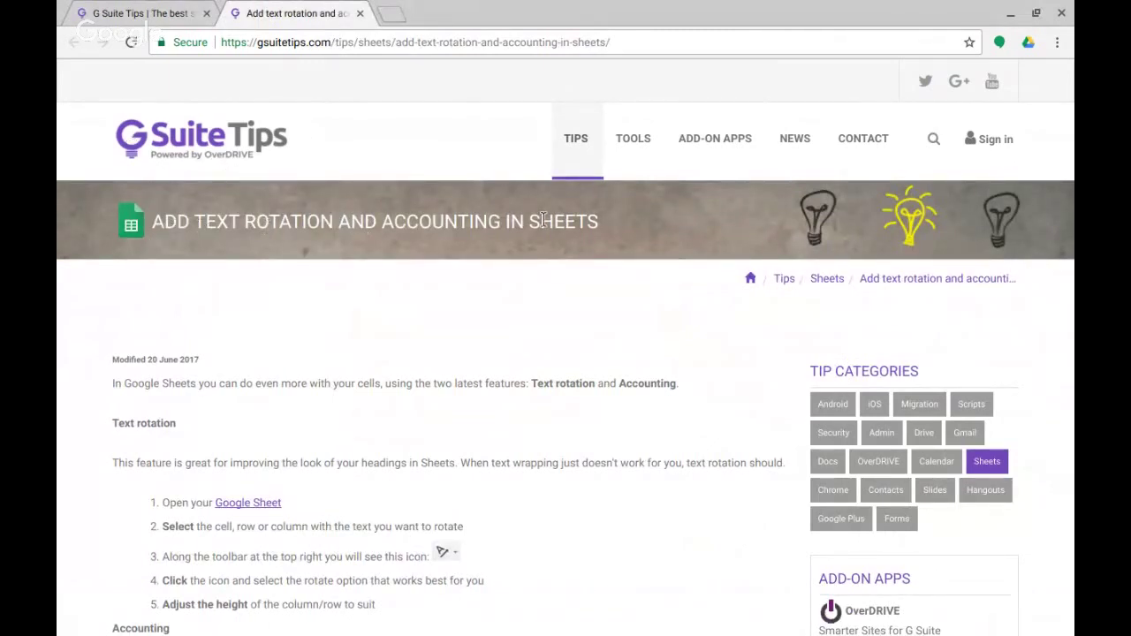
scroll(500, 375, "down", 1)
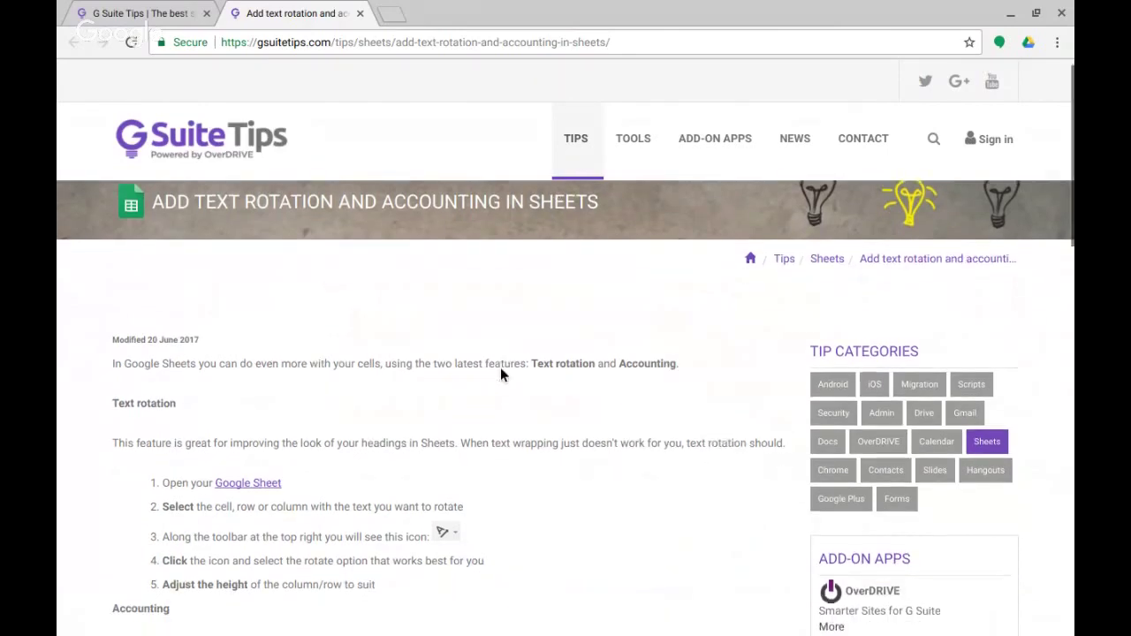
scroll(498, 369, "down", 3)
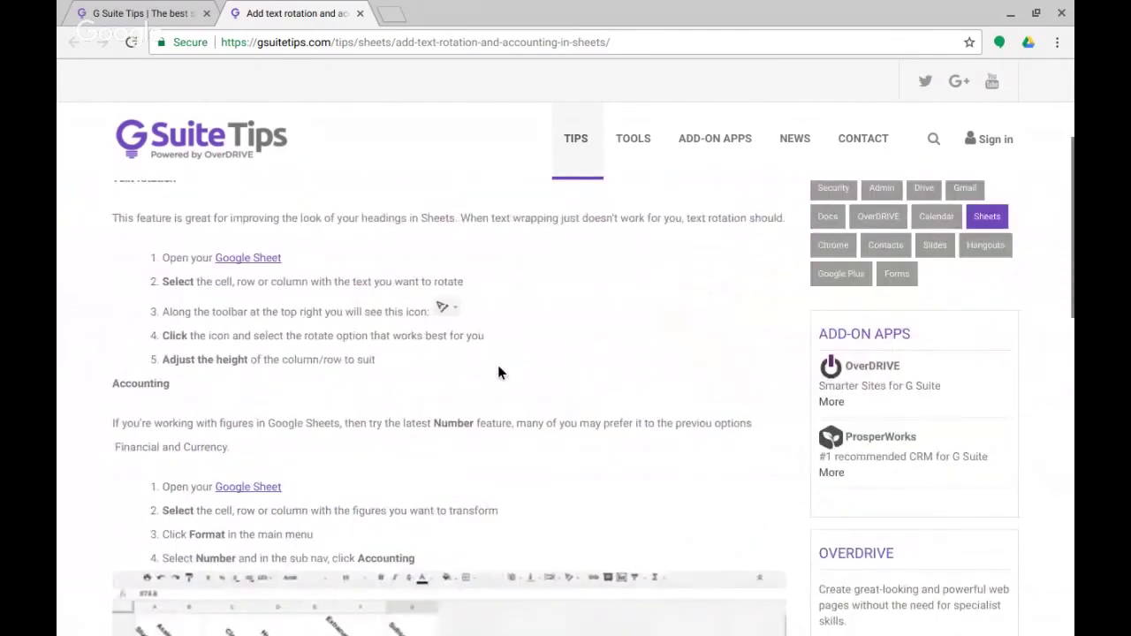
scroll(497, 371, "down", 1)
scroll(497, 371, "up", 4)
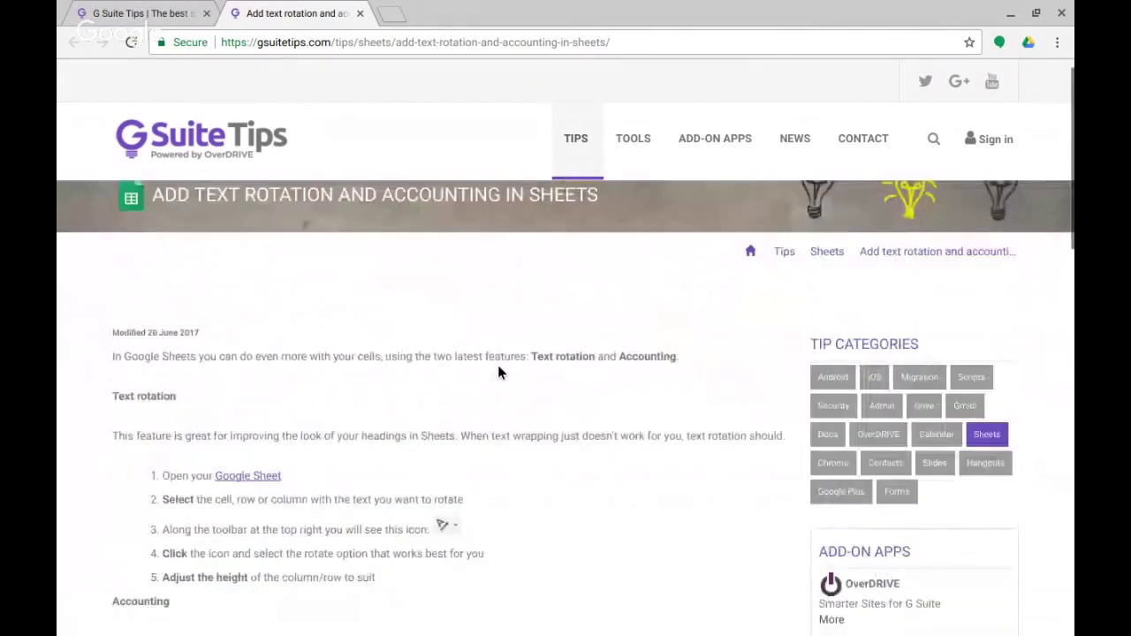
scroll(497, 371, "up", 1)
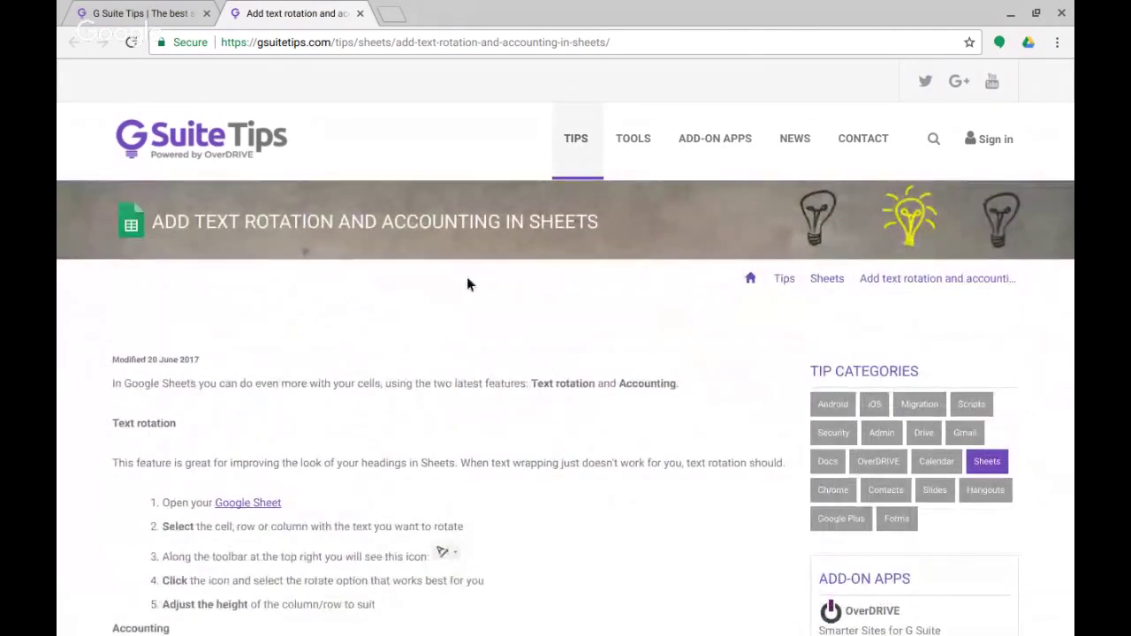
left_click(358, 42)
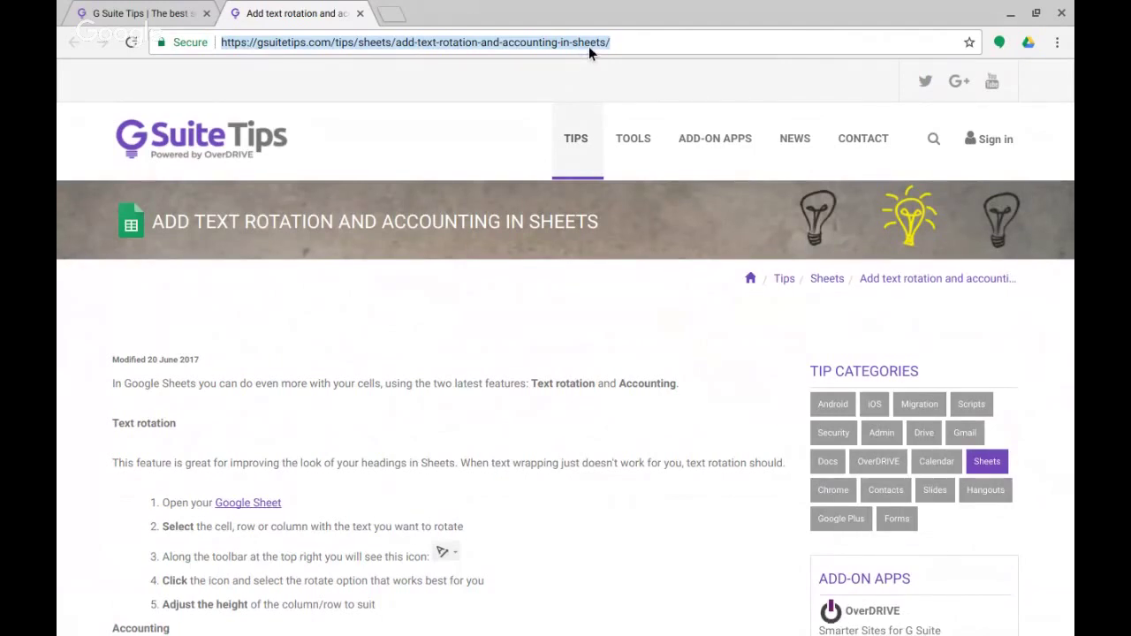
Step: Open the Google URL Shortener at goo.gl in a new browser tab
left_click(390, 19)
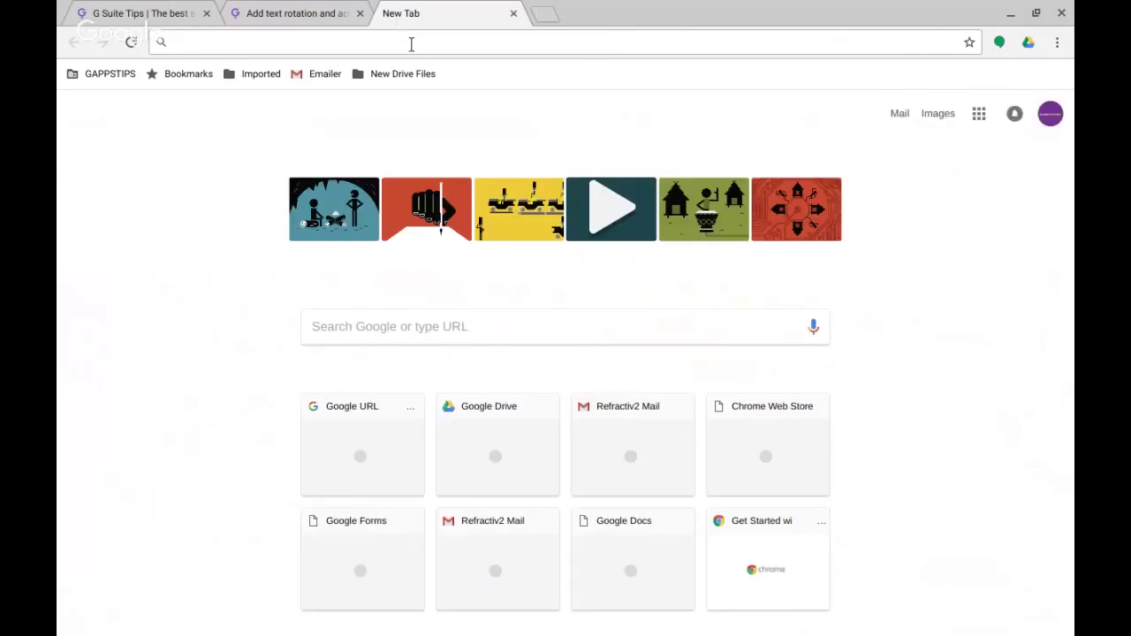
type("g")
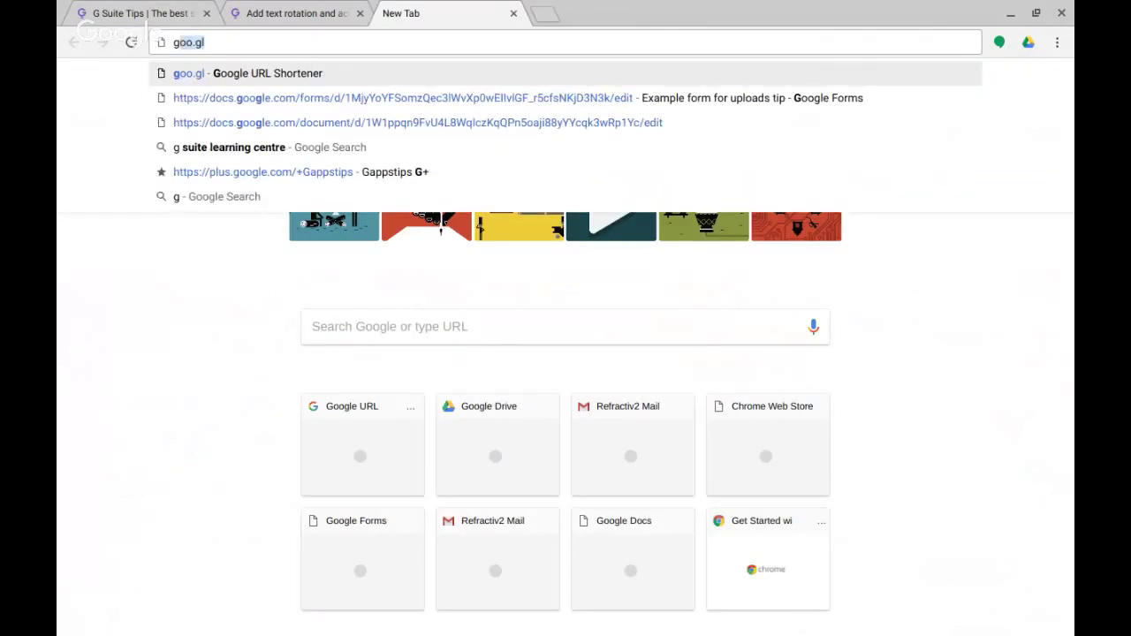
type("oo.gl")
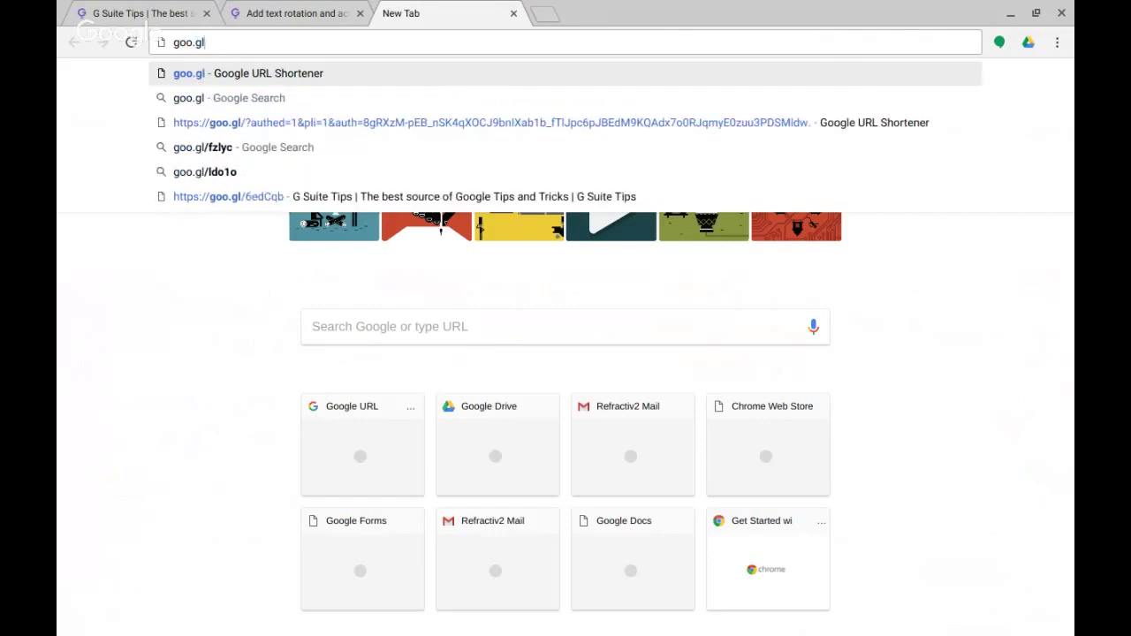
key("Return")
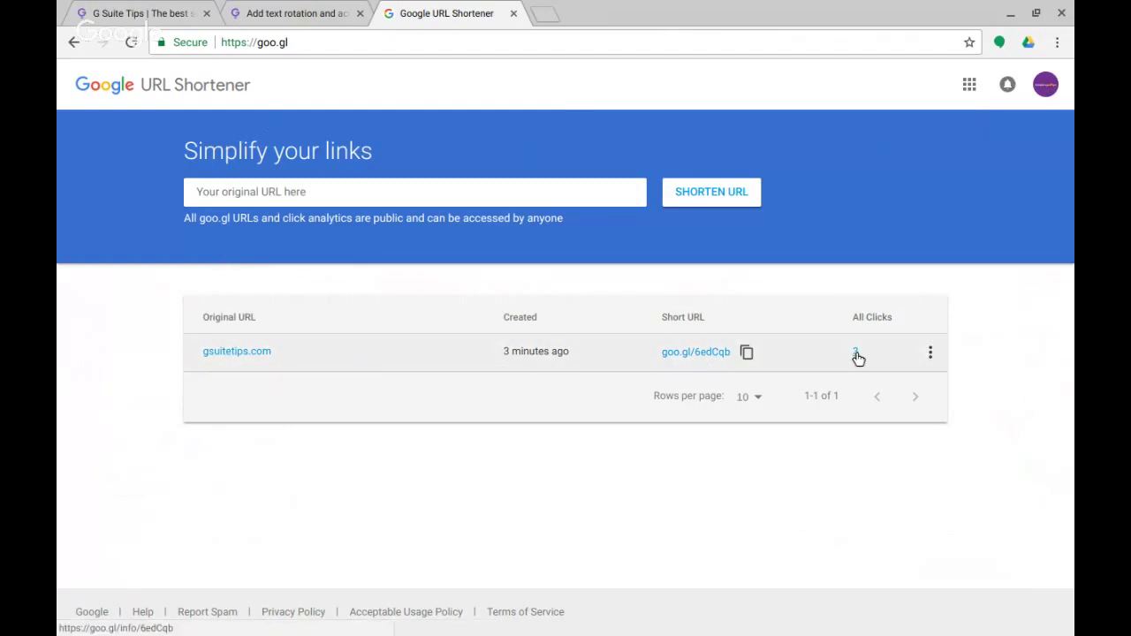
Step: Copy the address of the text rotation and accounting tip page and paste it as the original URL in the shortener
left_click(318, 11)
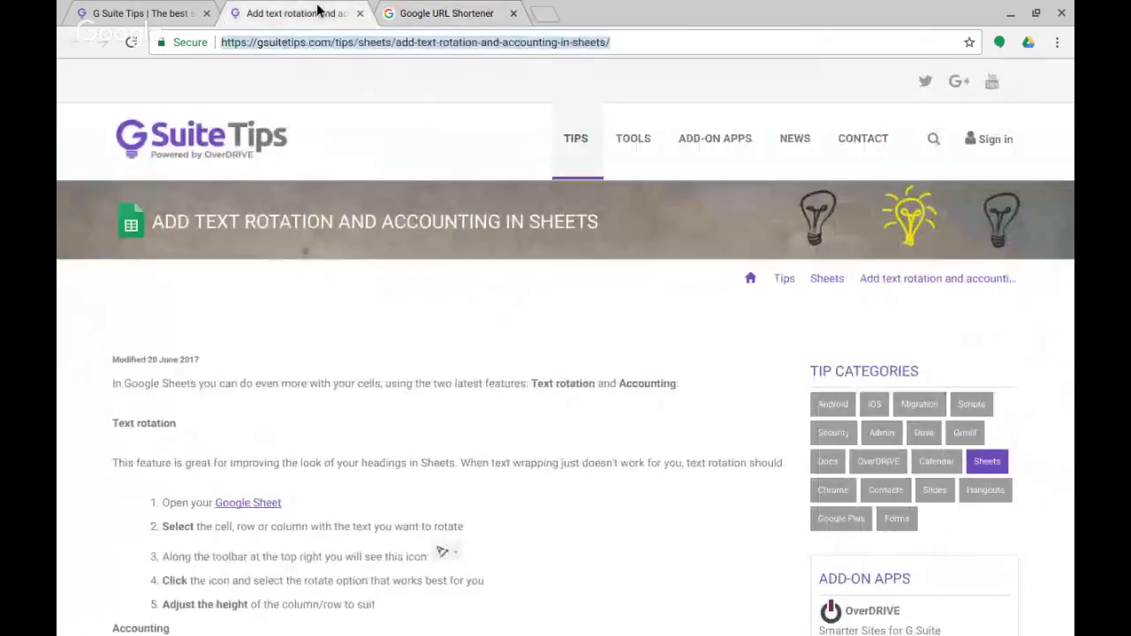
right_click(303, 44)
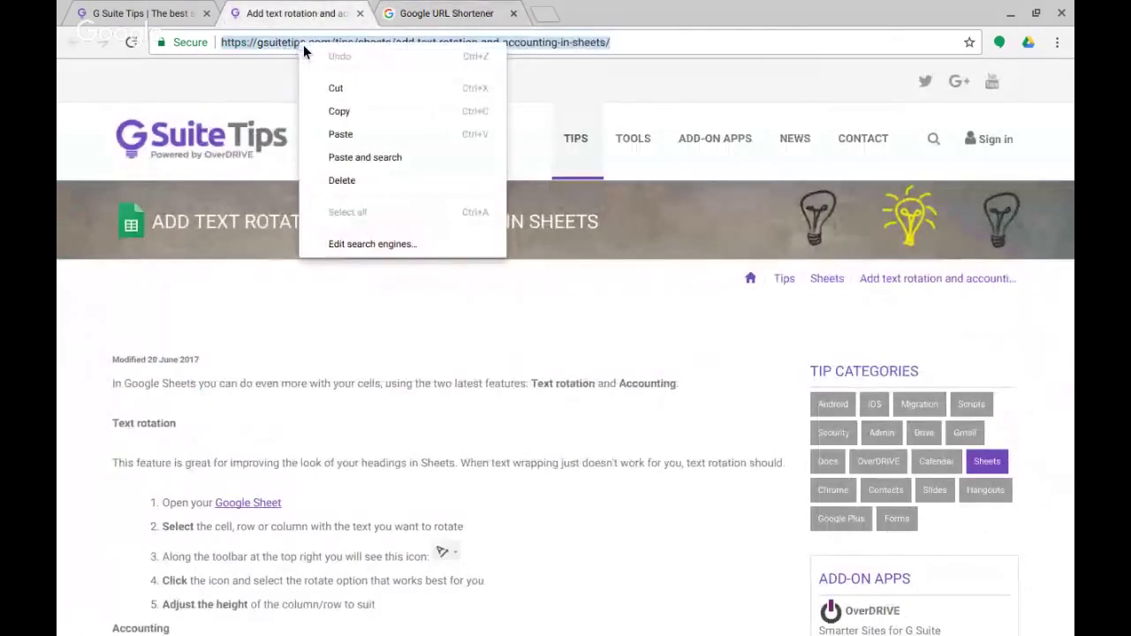
left_click(348, 109)
left_click(435, 13)
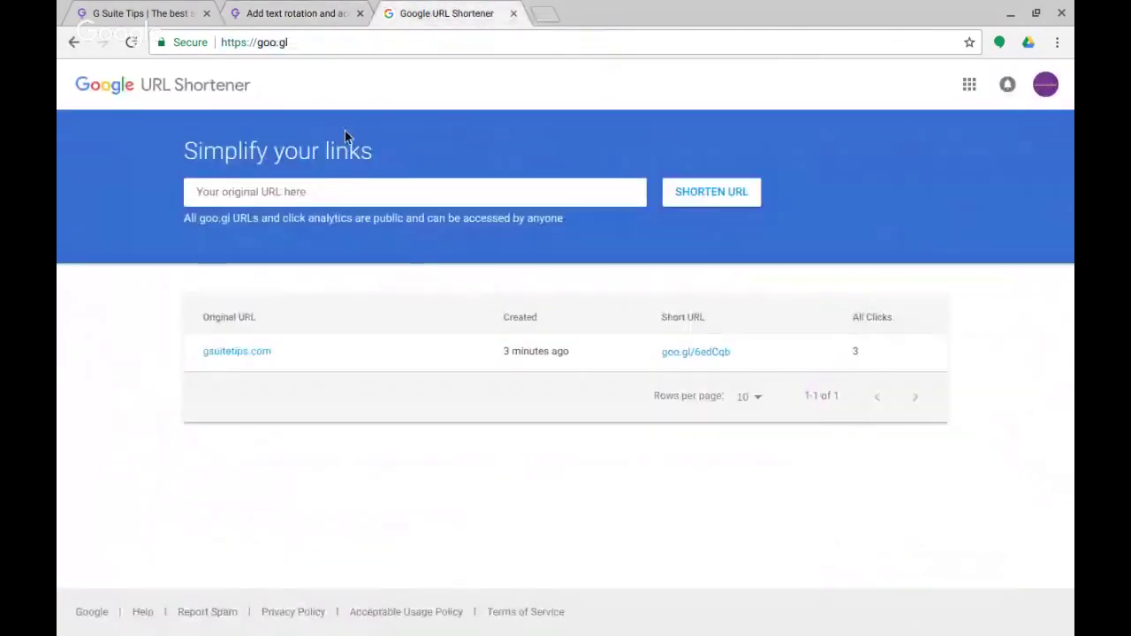
right_click(326, 191)
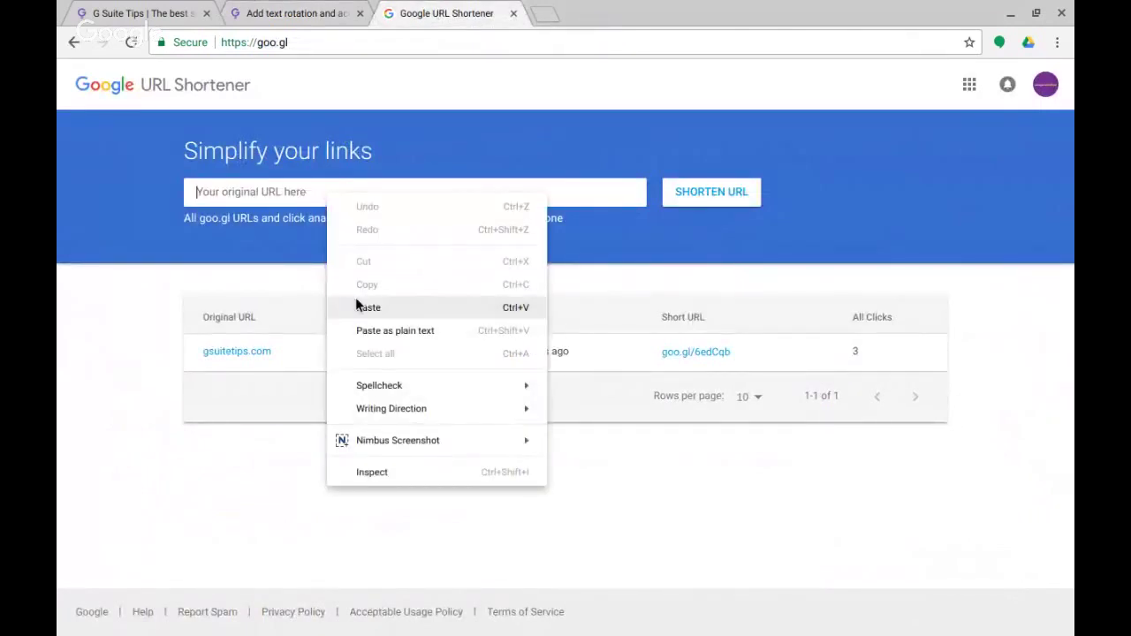
left_click(368, 307)
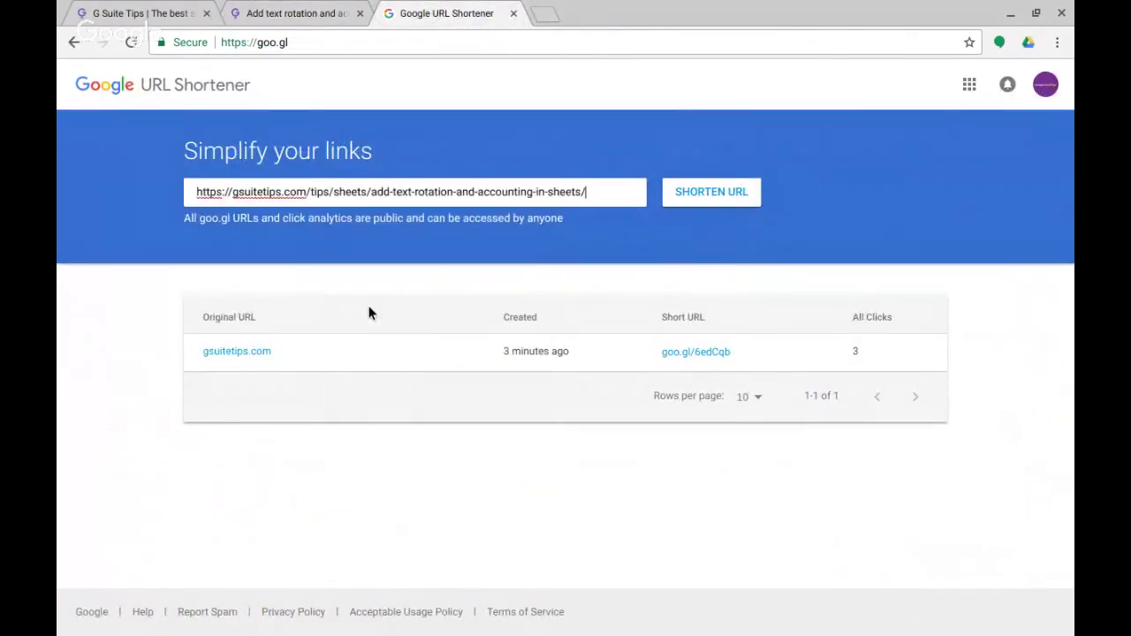
Step: Shorten the pasted URL, copy the resulting short URL and close the result dialog
left_click(720, 196)
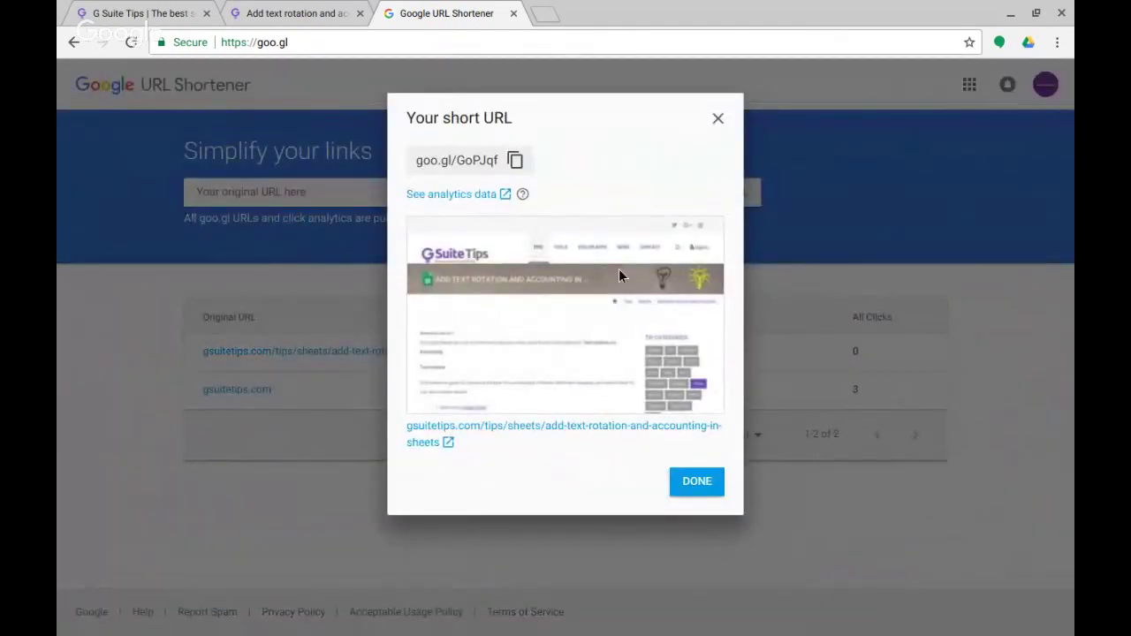
left_click(515, 163)
left_click(697, 484)
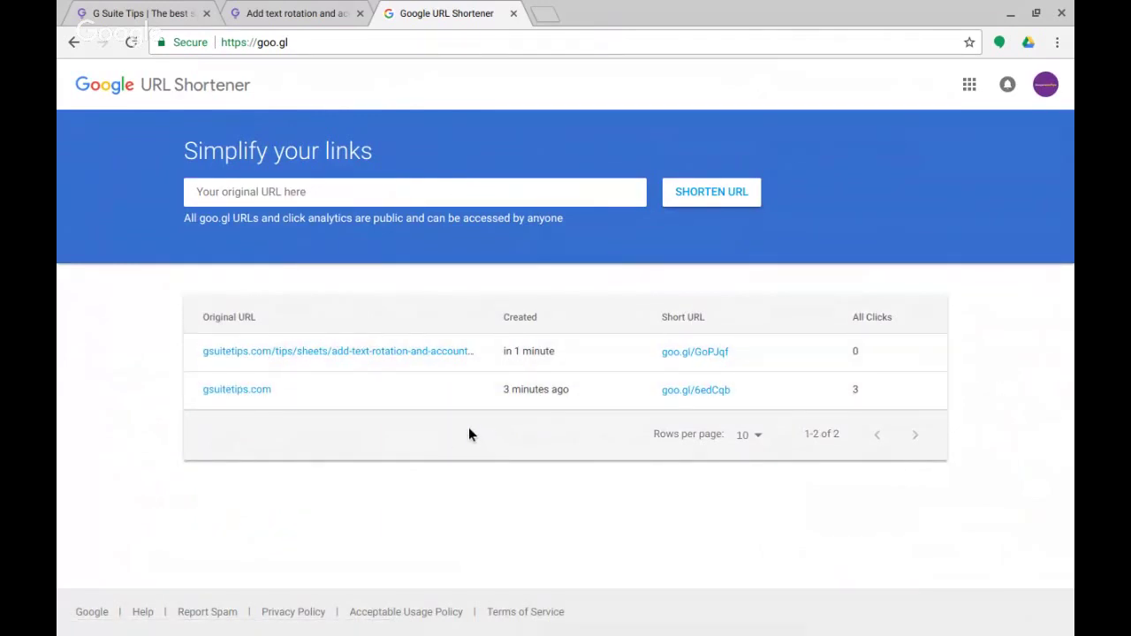
left_click(760, 437)
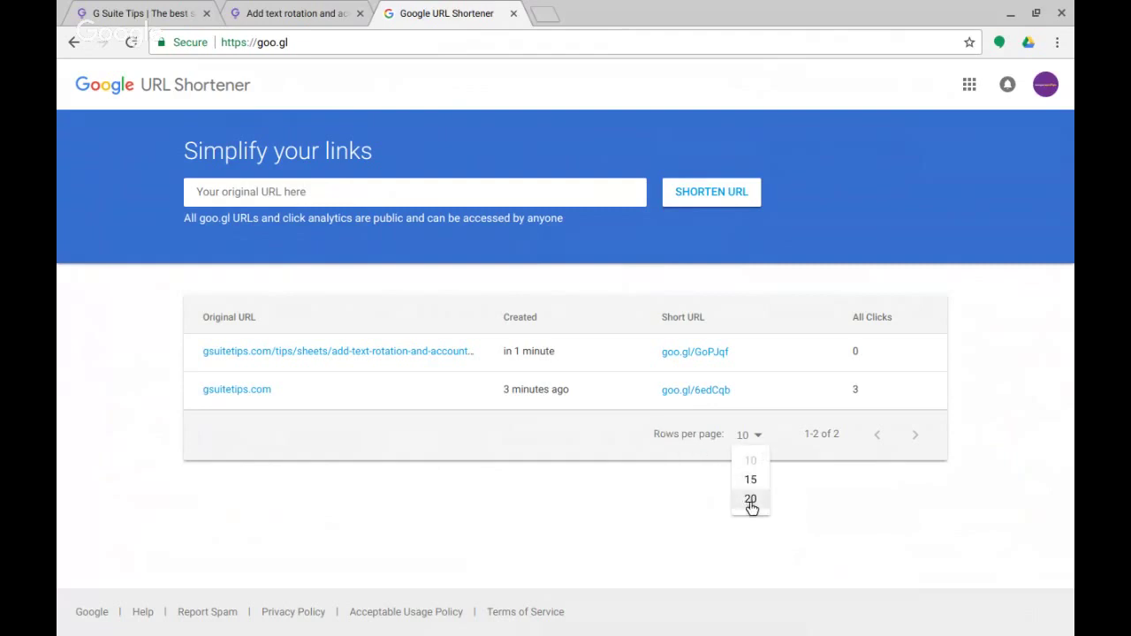
left_click(622, 488)
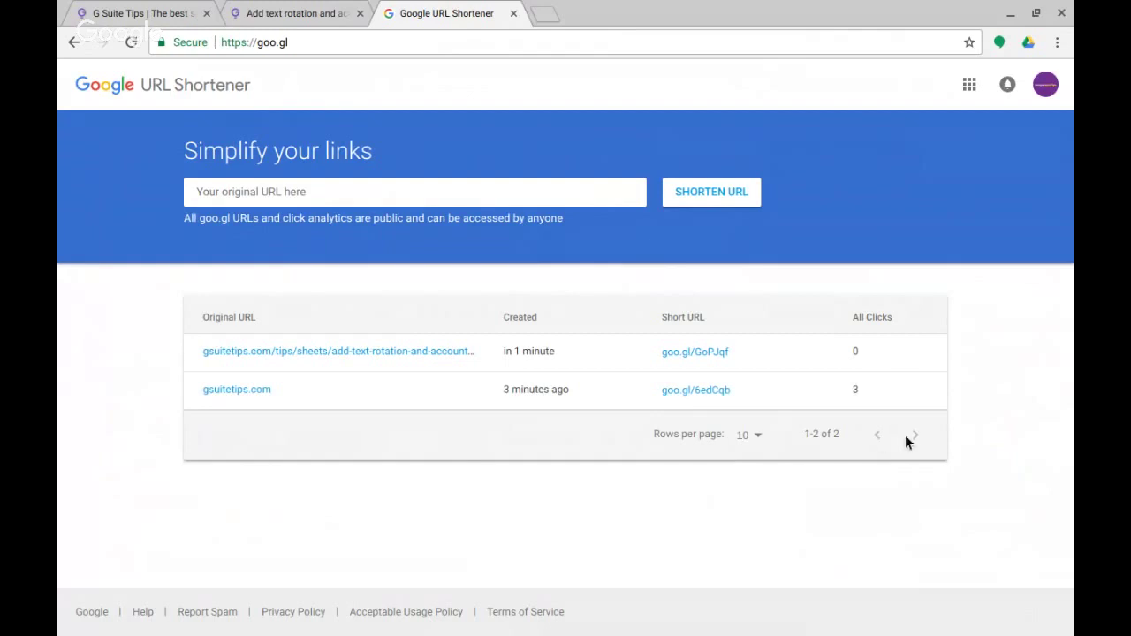
Step: Load the copied short link in a new tab and refresh the URL Shortener list to update its click count
mouse_move(660, 351)
left_click(544, 13)
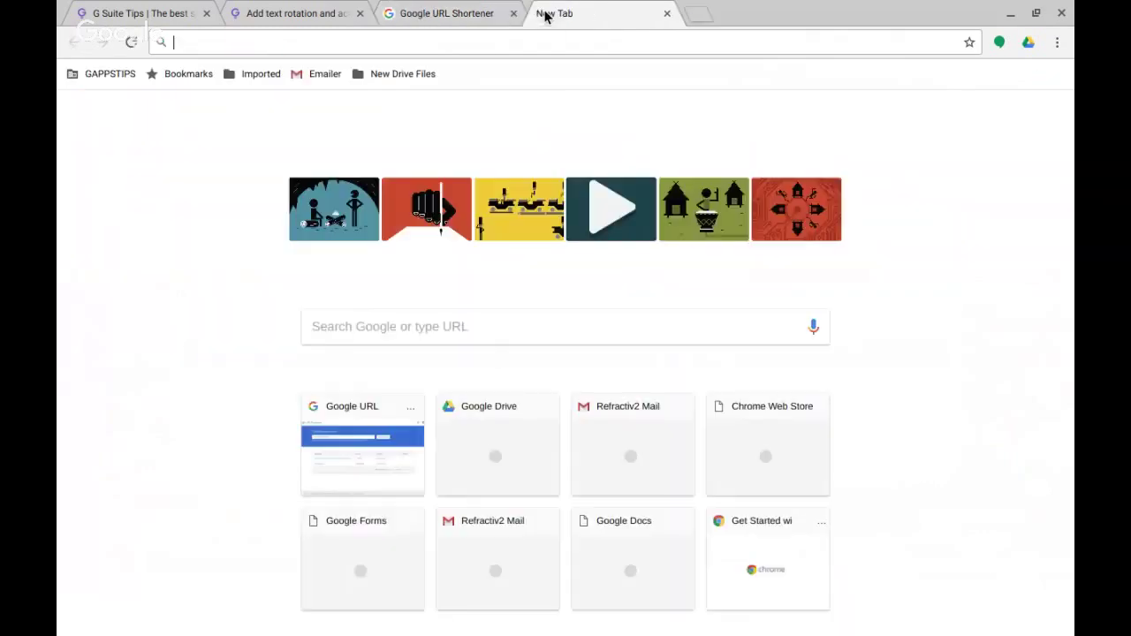
right_click(544, 43)
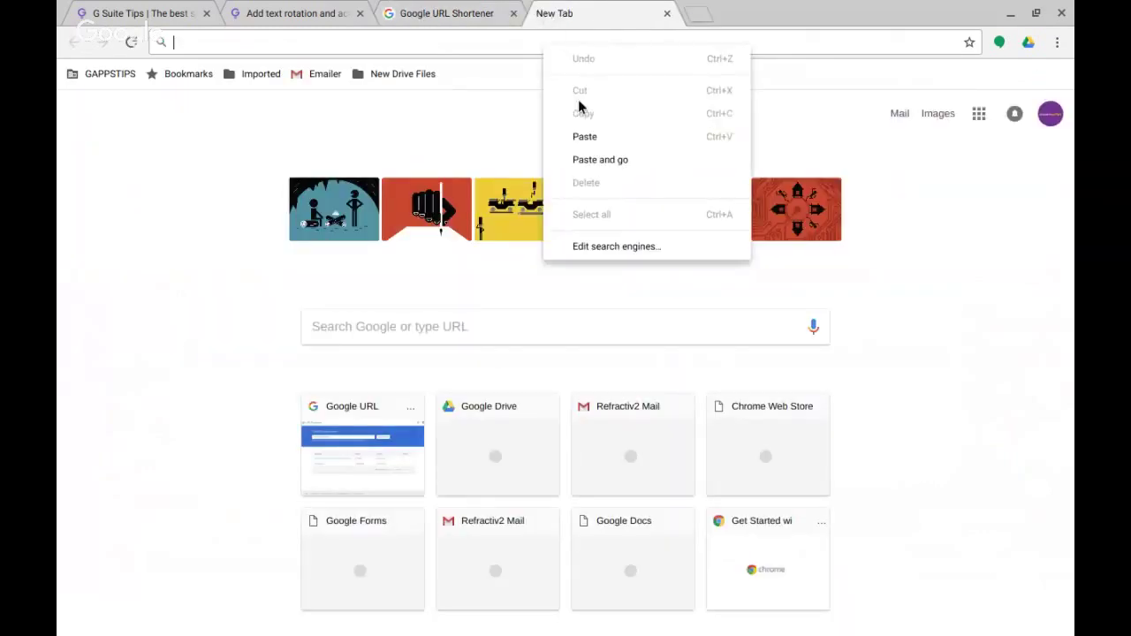
left_click(606, 161)
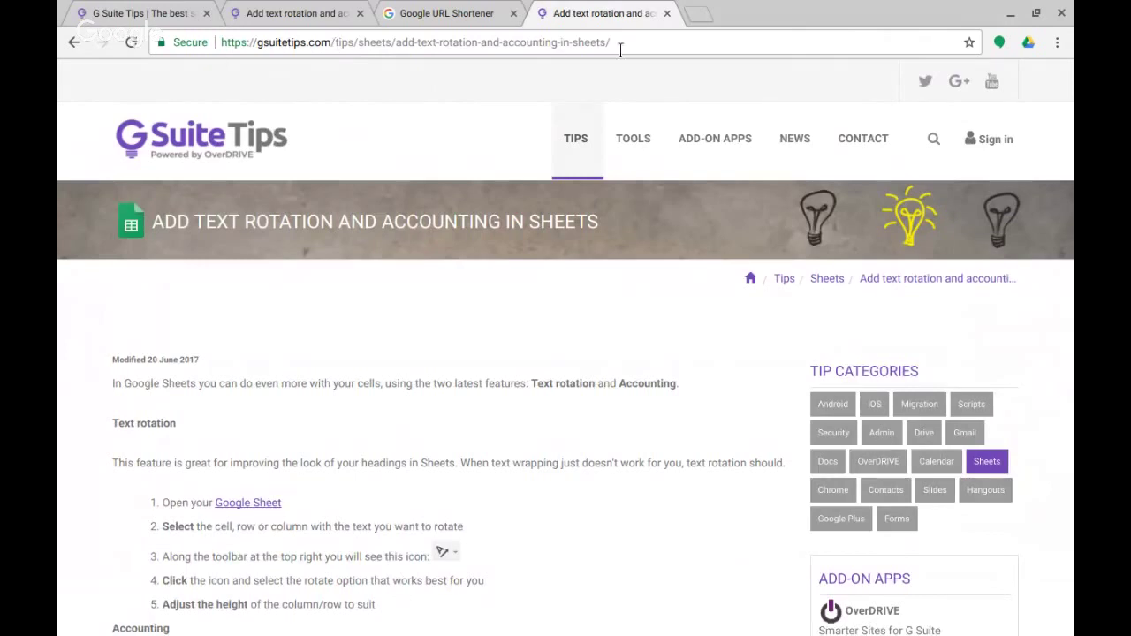
left_click(455, 15)
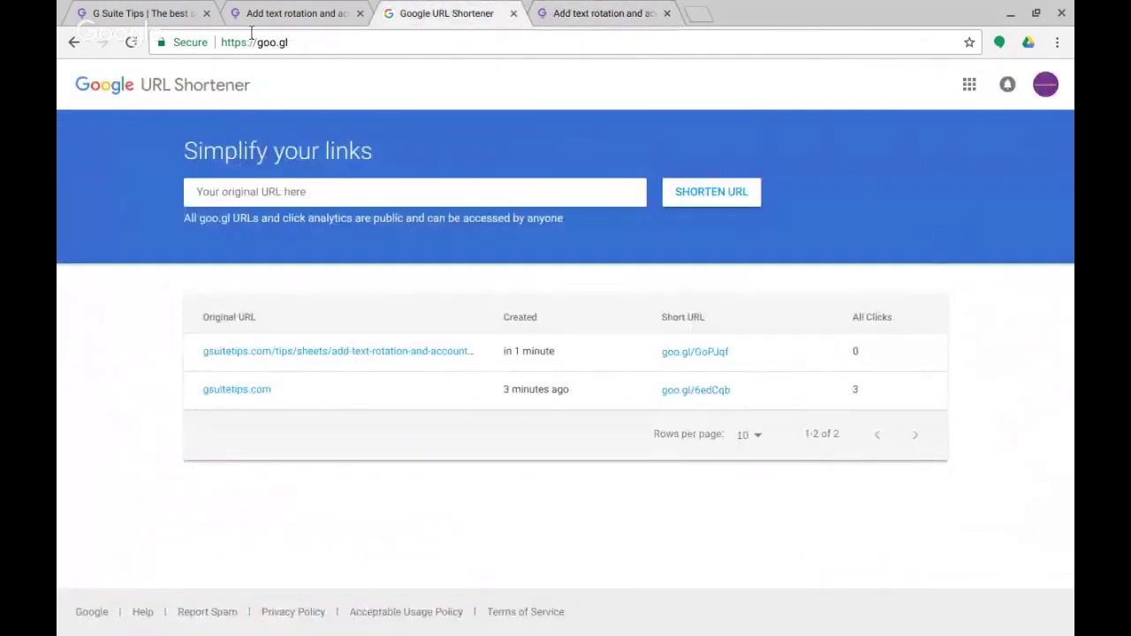
left_click(131, 47)
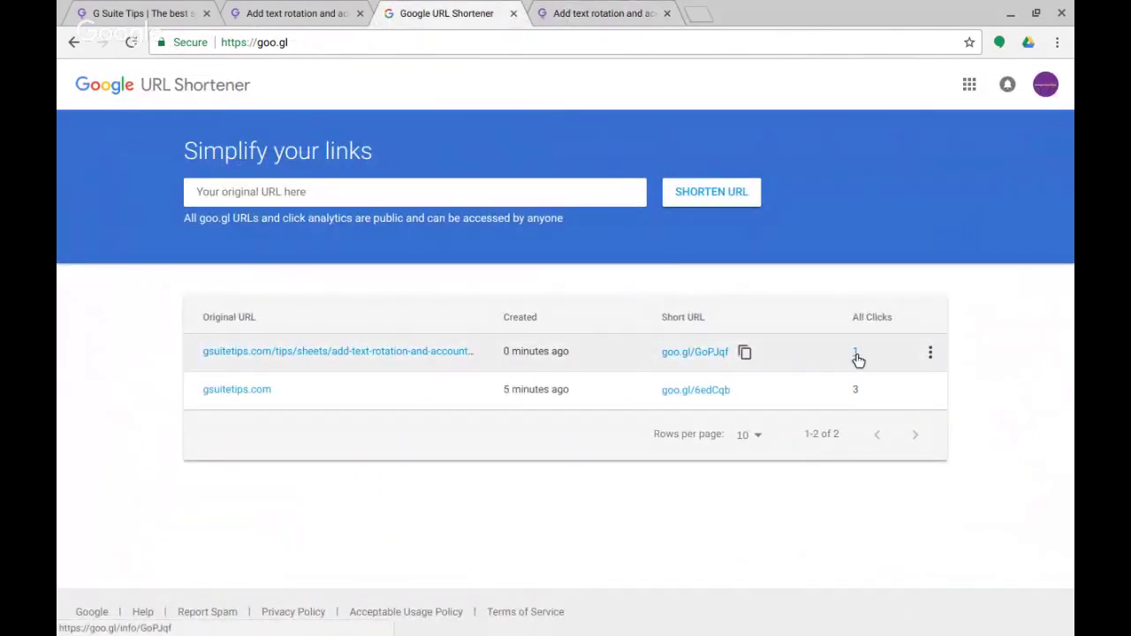
Step: Visit the copied short link in an incognito window, close that window and refresh the URL Shortener list
left_click(1057, 43)
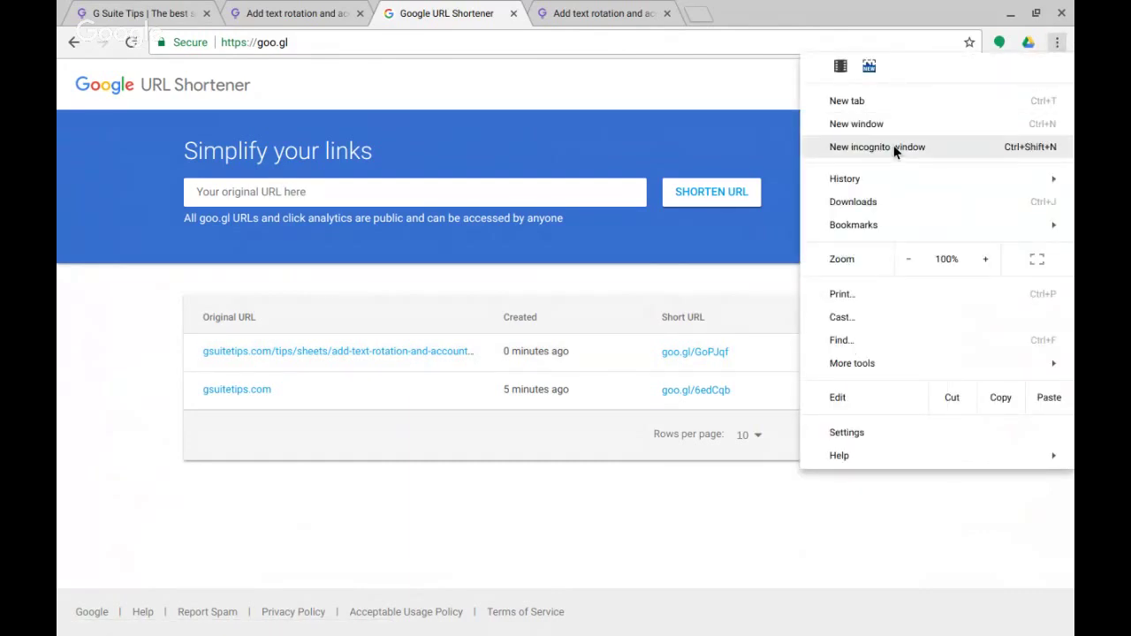
left_click(893, 146)
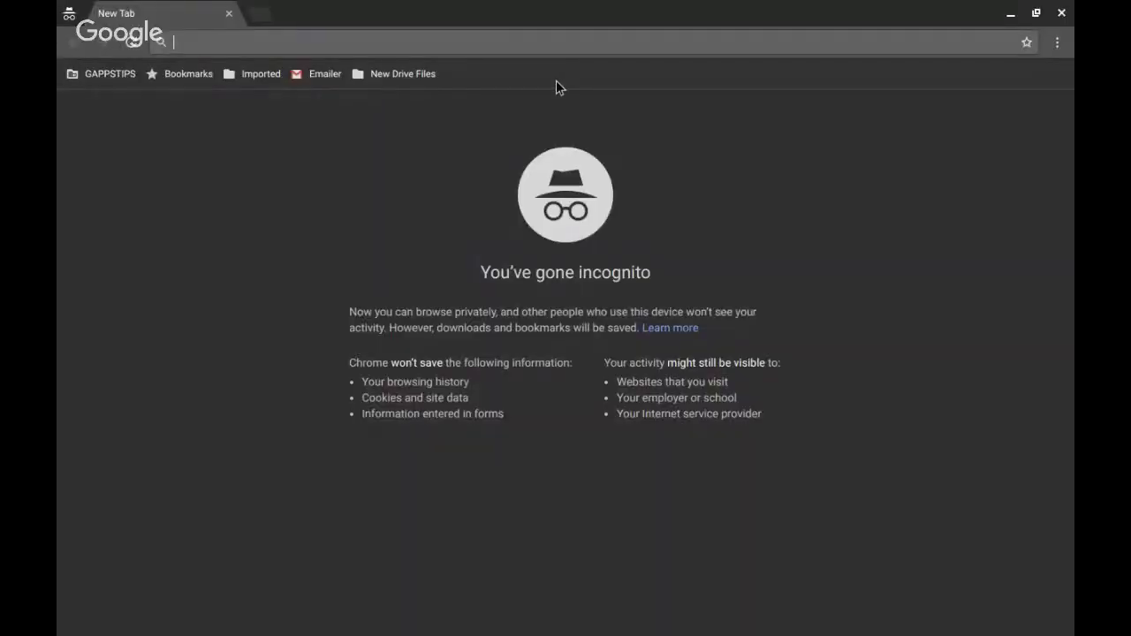
right_click(518, 42)
left_click(597, 157)
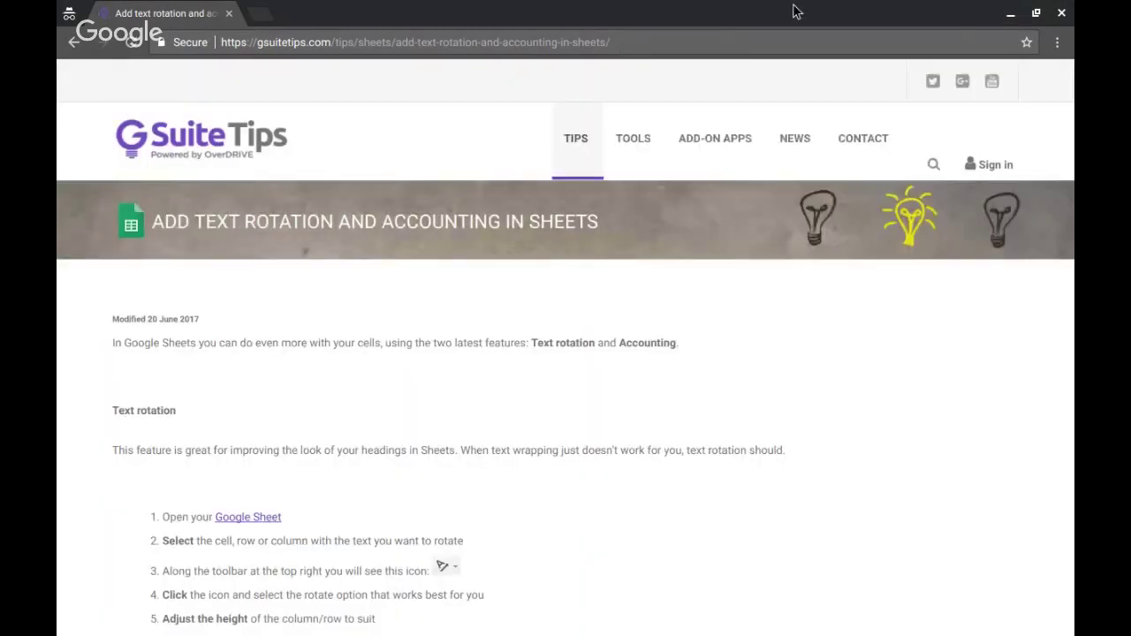
left_click(1061, 13)
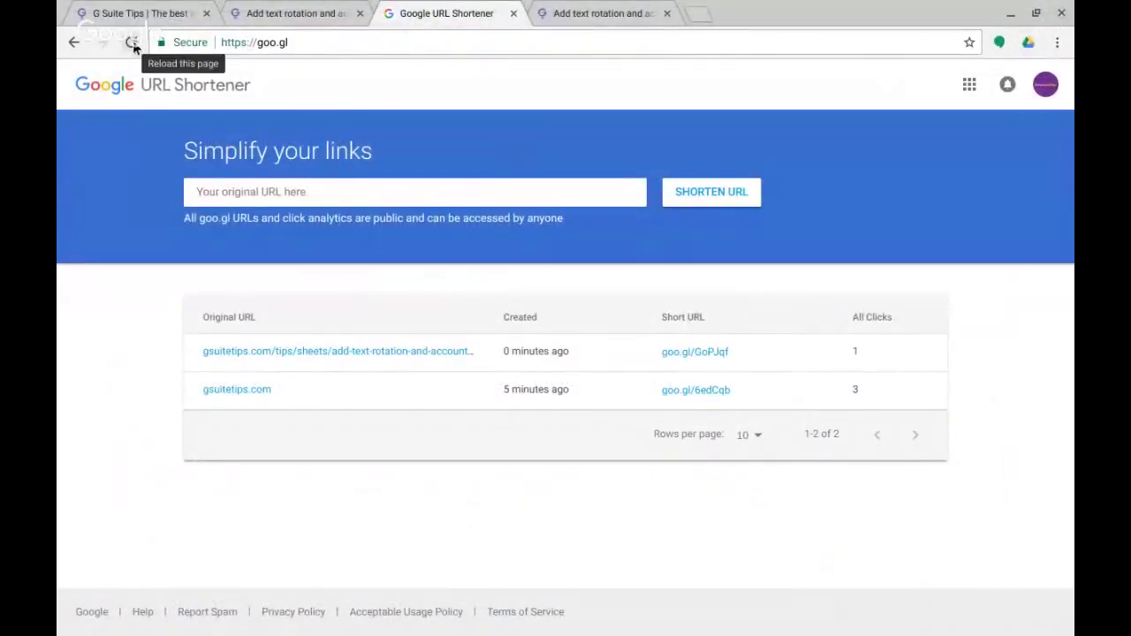
left_click(133, 44)
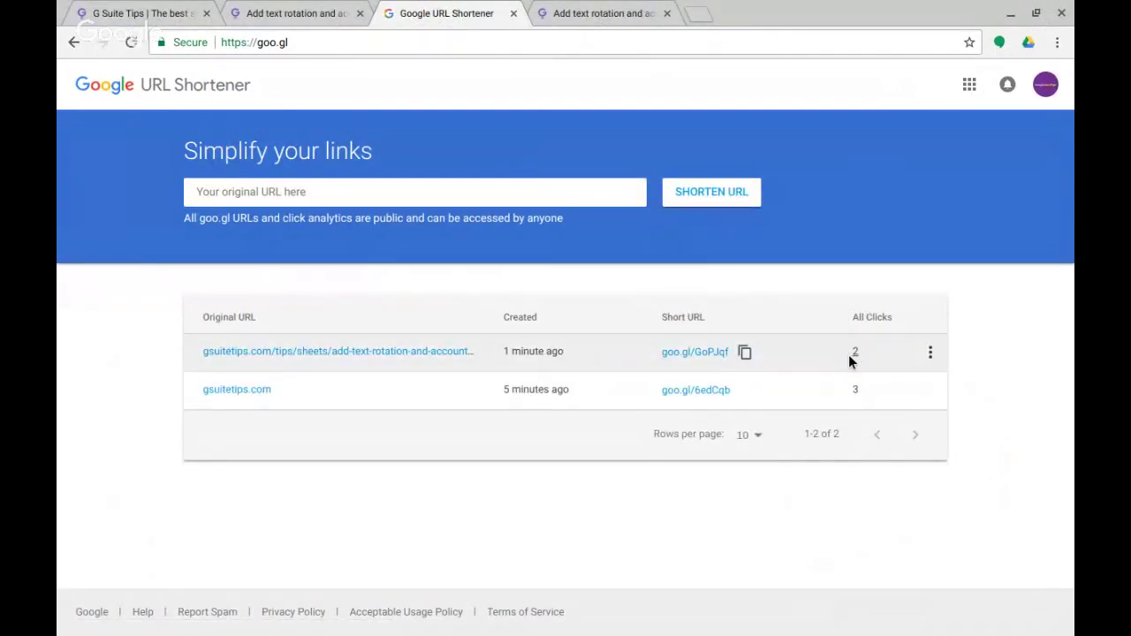
Step: Open the short link goo.gl/GoPJqf in three new background tabs and refresh the URL Shortener list
middle_click(687, 354)
middle_click(688, 354)
middle_click(688, 354)
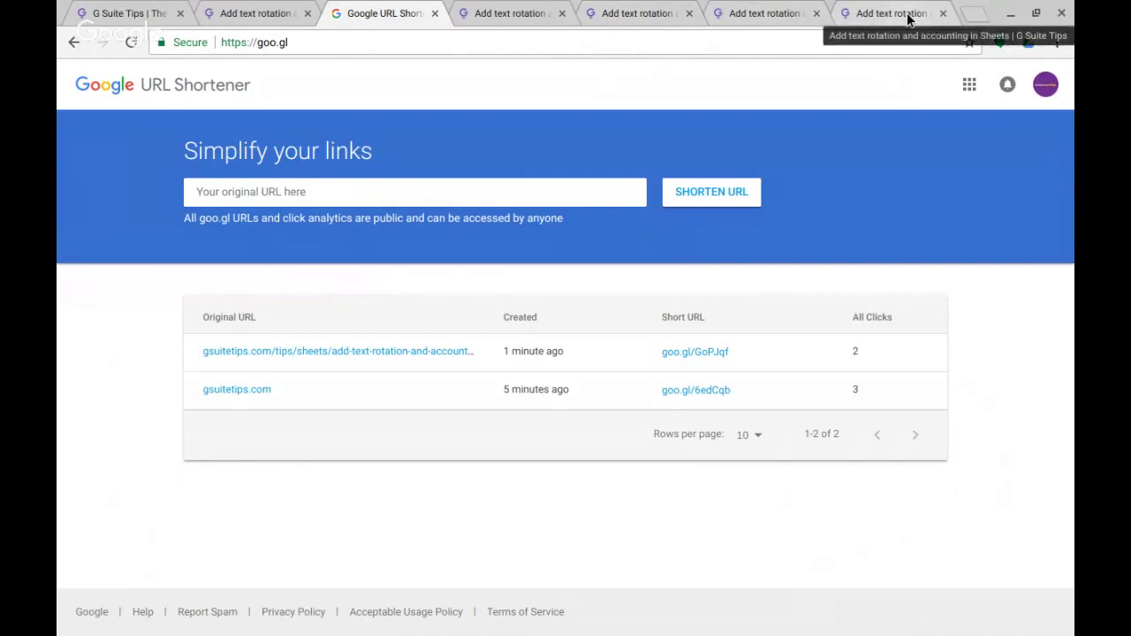
left_click(131, 41)
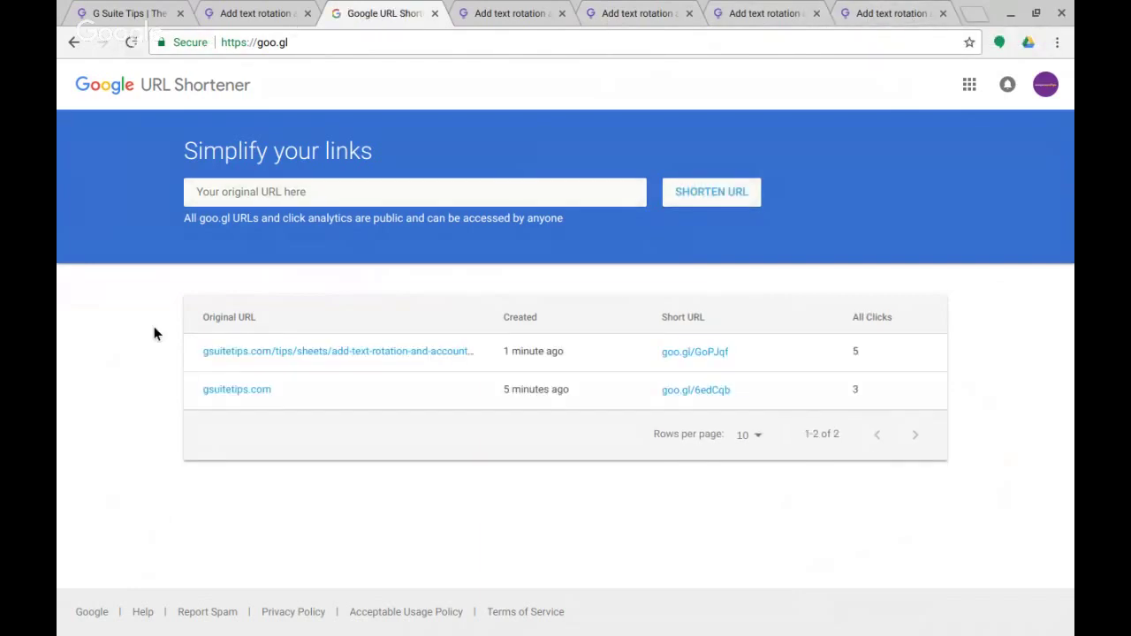
Step: Open the analytics data for the goo.gl/GoPJqf short link and set the timeframe to two hours
left_click(856, 354)
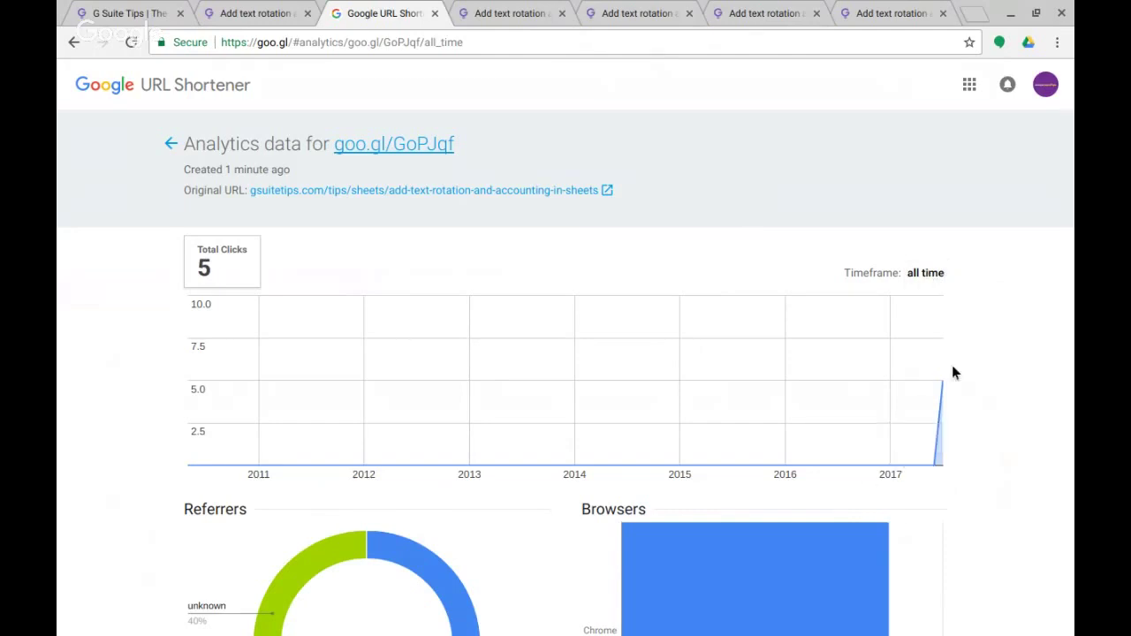
left_click(934, 281)
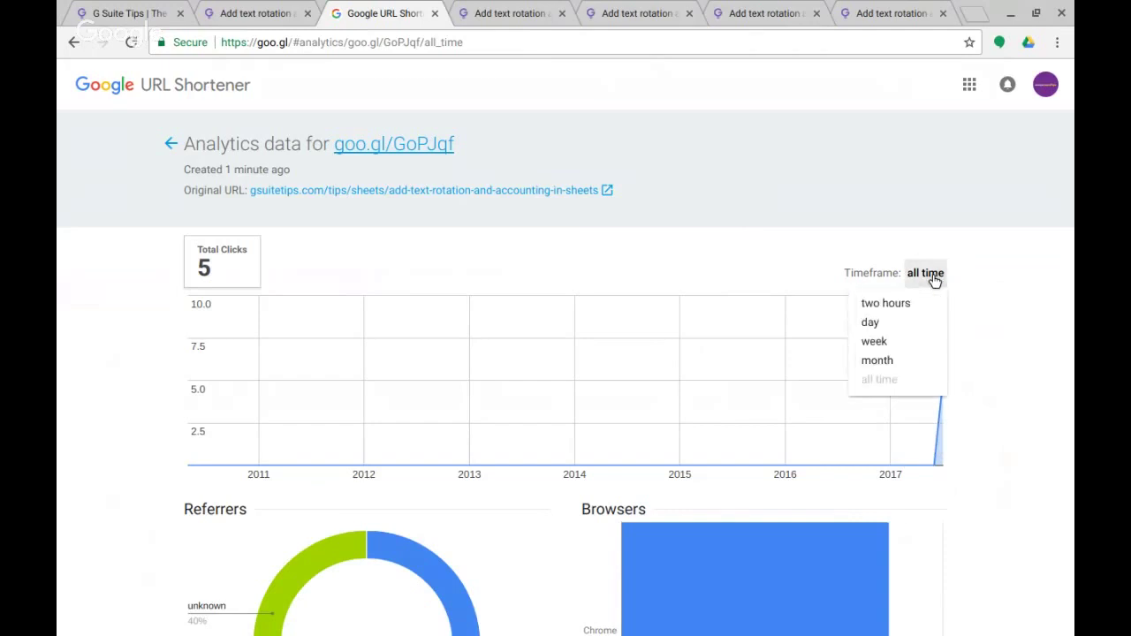
left_click(882, 304)
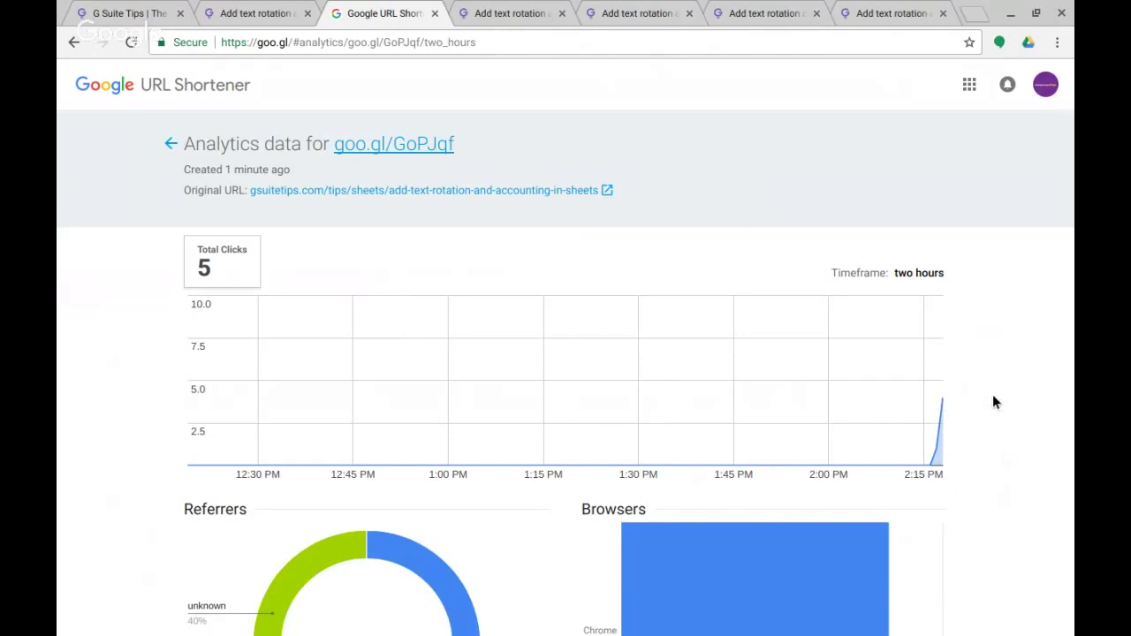
scroll(994, 402, "down", 1)
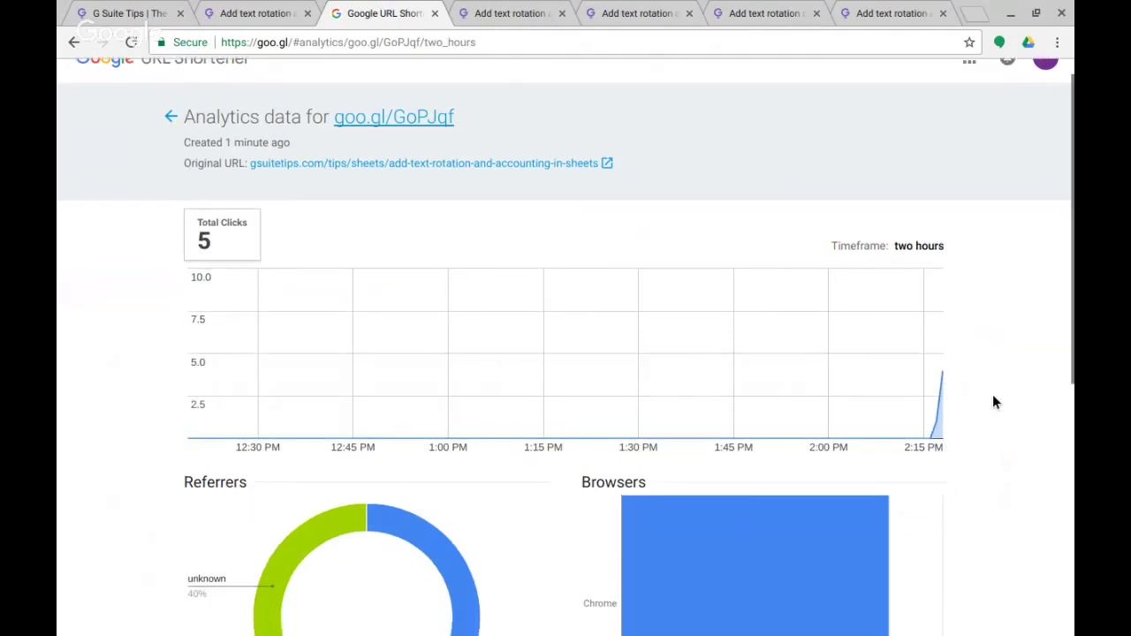
Step: Examine the two-hour click timeline and the segments of the Referrers chart for the goo.gl/GoPJqf short link
scroll(994, 402, "down", 1)
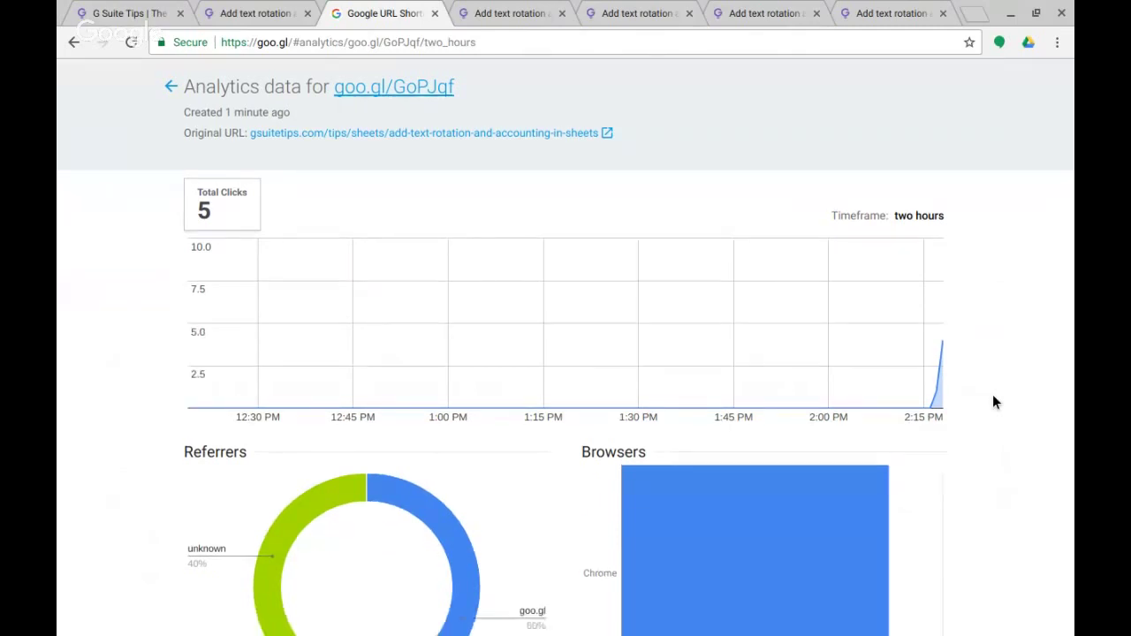
scroll(993, 402, "down", 4)
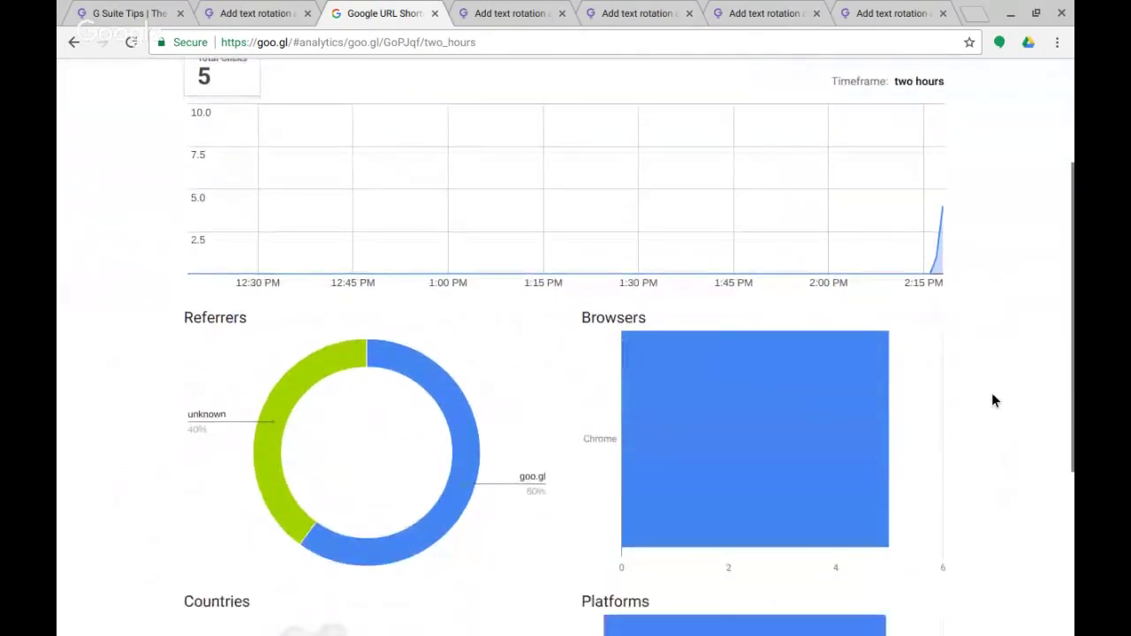
scroll(992, 394, "down", 2)
mouse_move(262, 398)
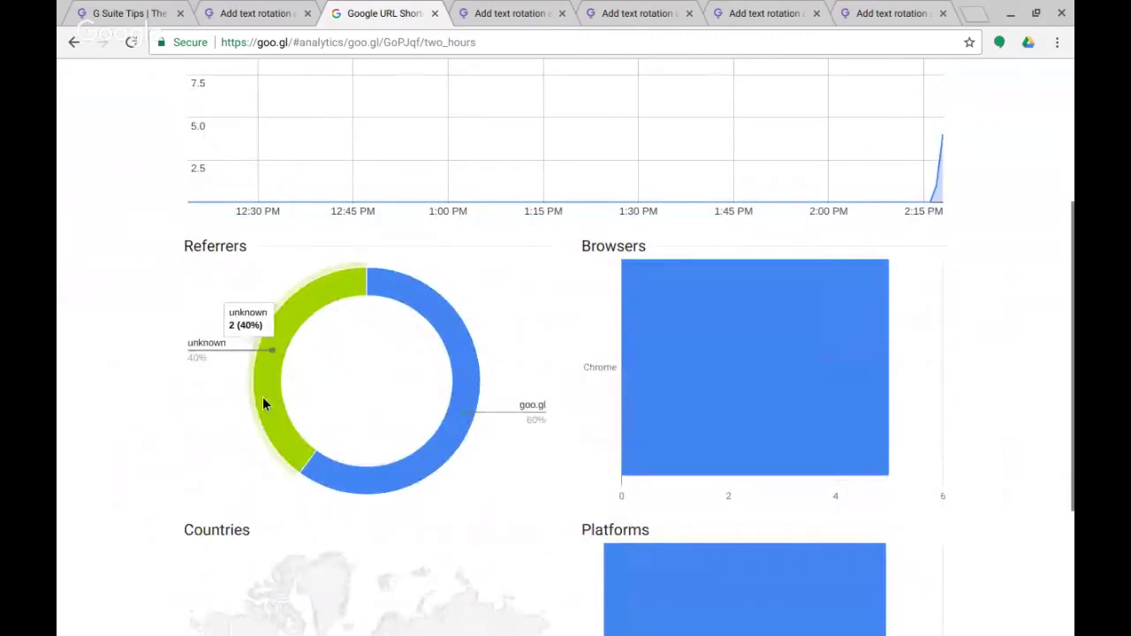
mouse_move(464, 415)
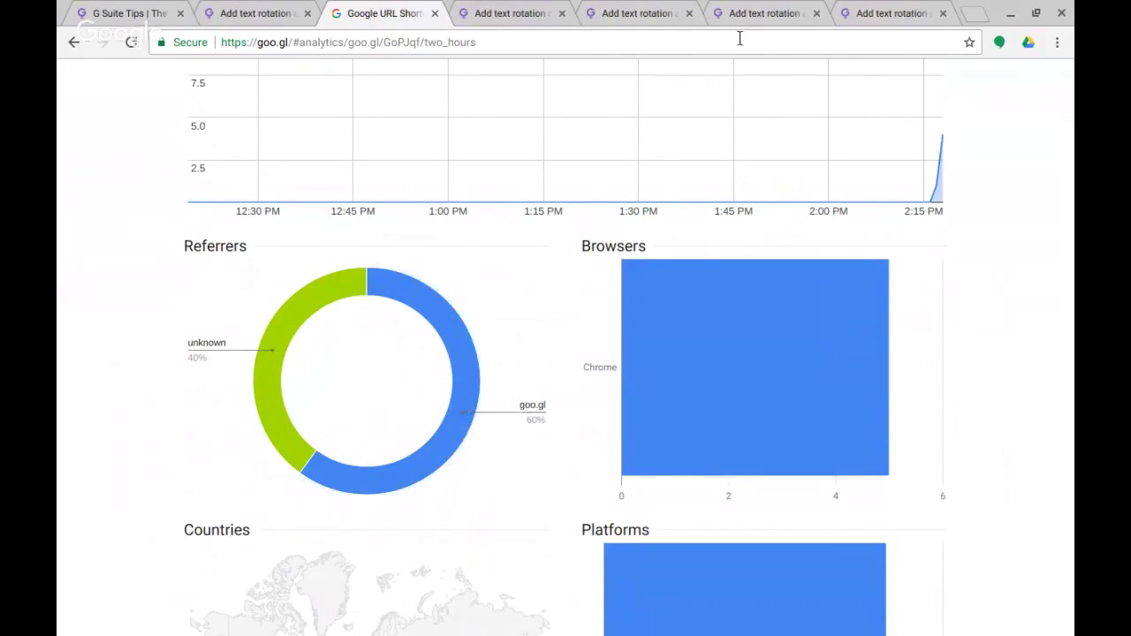
mouse_move(318, 294)
Step: Examine the Browsers, Platforms and Countries charts in the short link's analytics
scroll(565, 385, "down", 1)
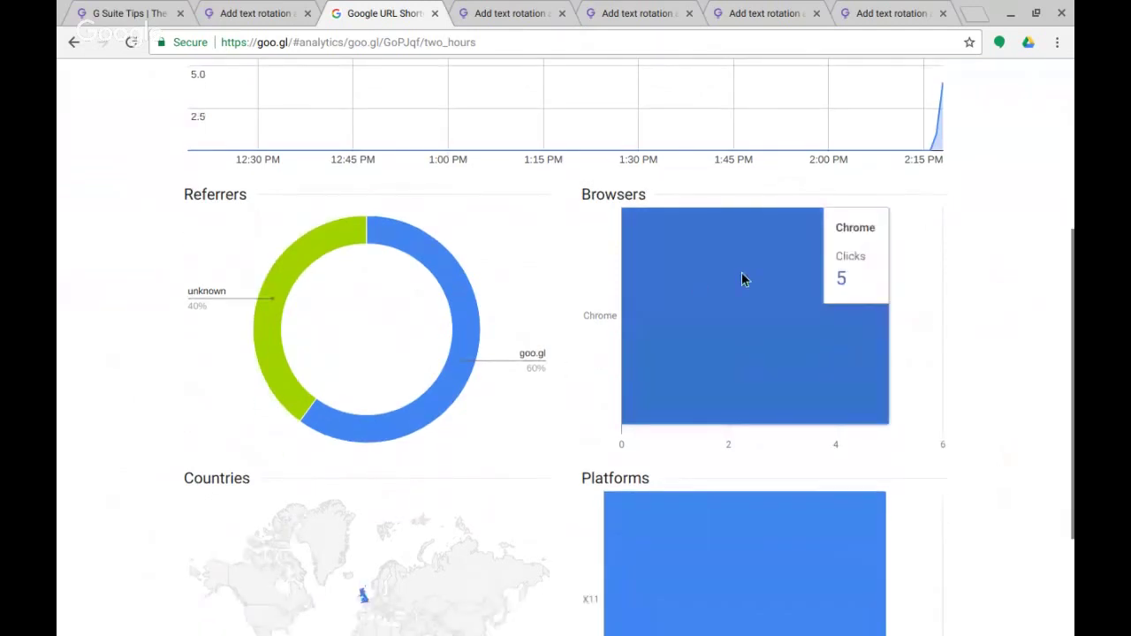
scroll(557, 482, "down", 1)
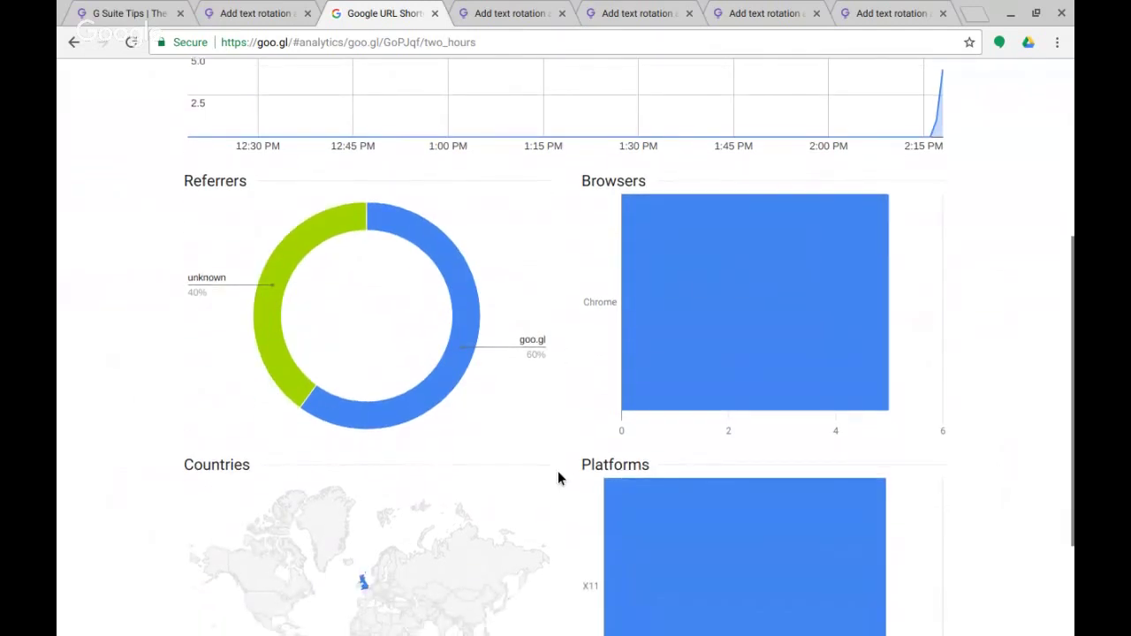
scroll(557, 479, "down", 3)
mouse_move(730, 430)
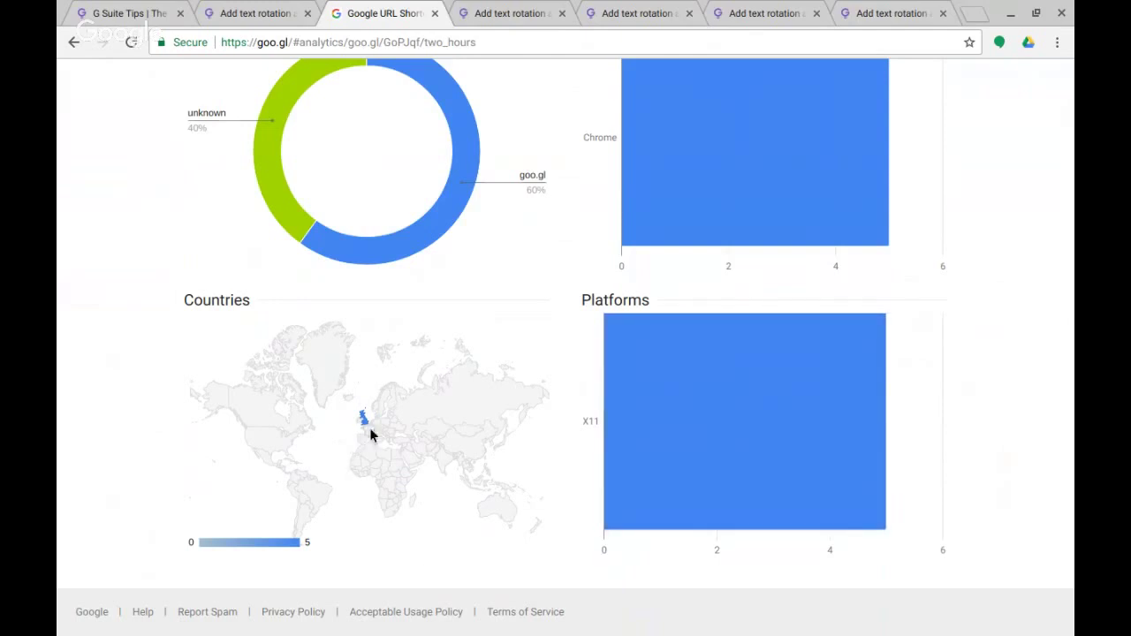
mouse_move(365, 424)
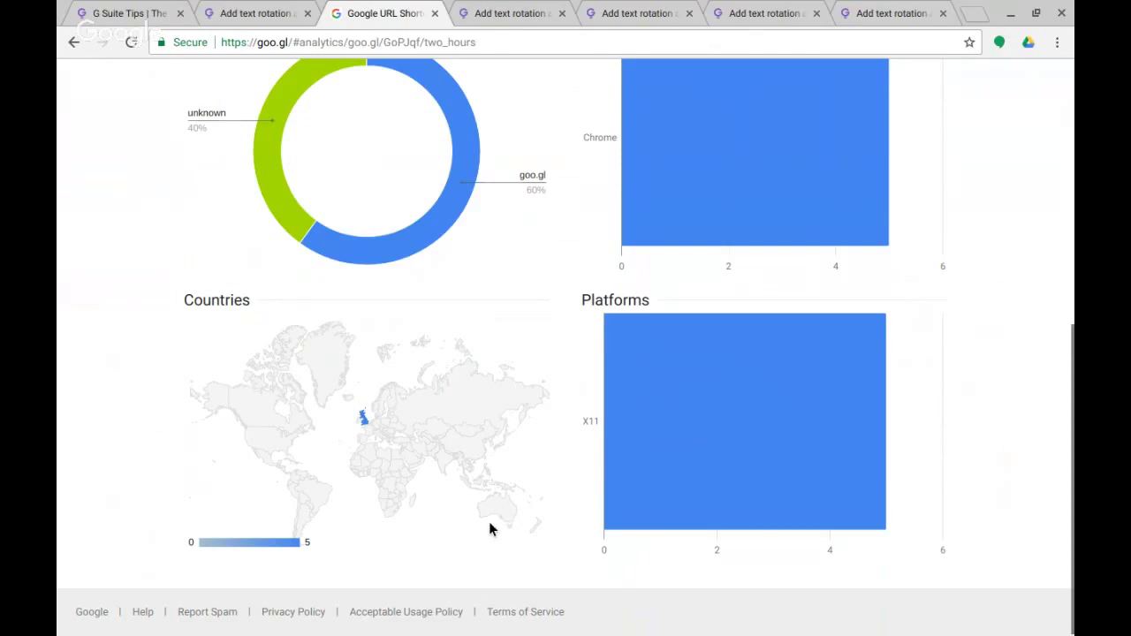
scroll(490, 523, "up", 4)
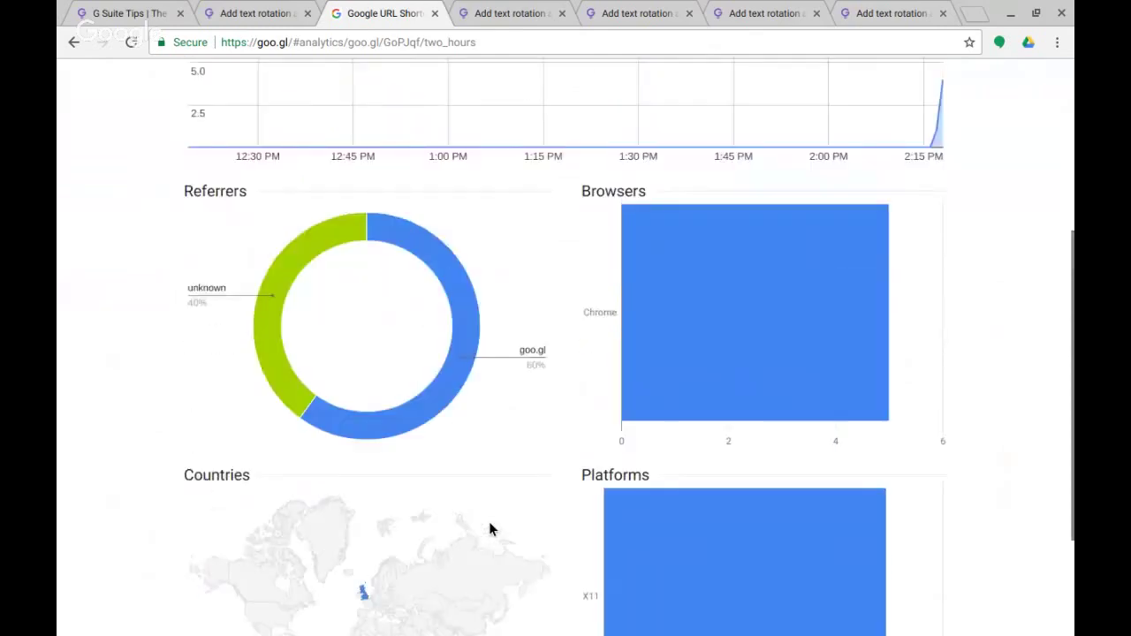
scroll(500, 530, "up", 1)
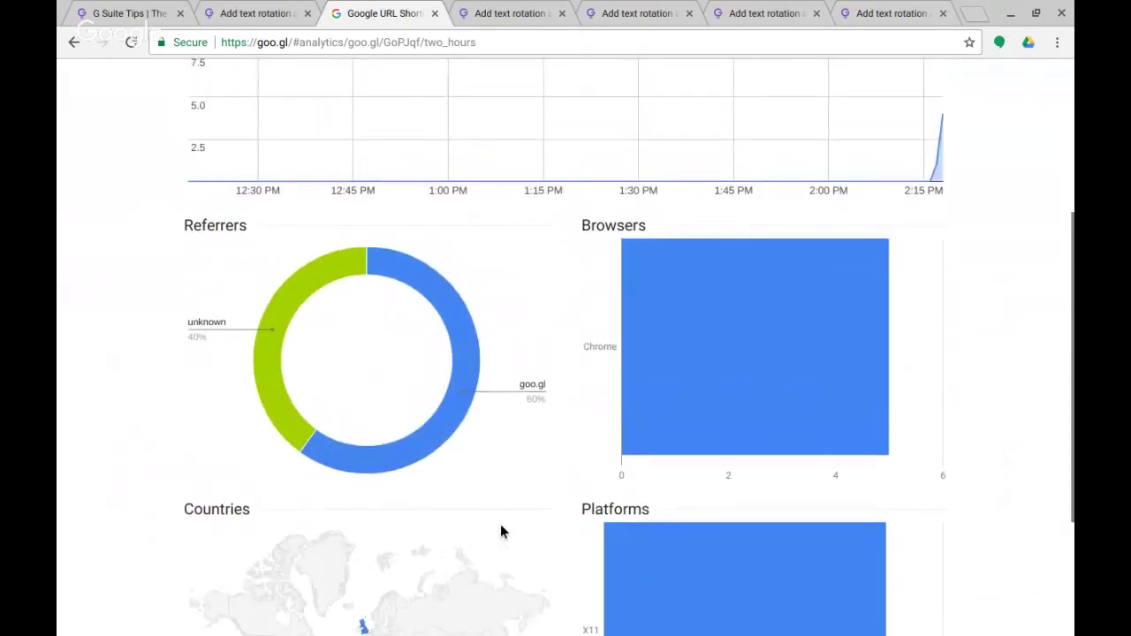
scroll(500, 530, "up", 3)
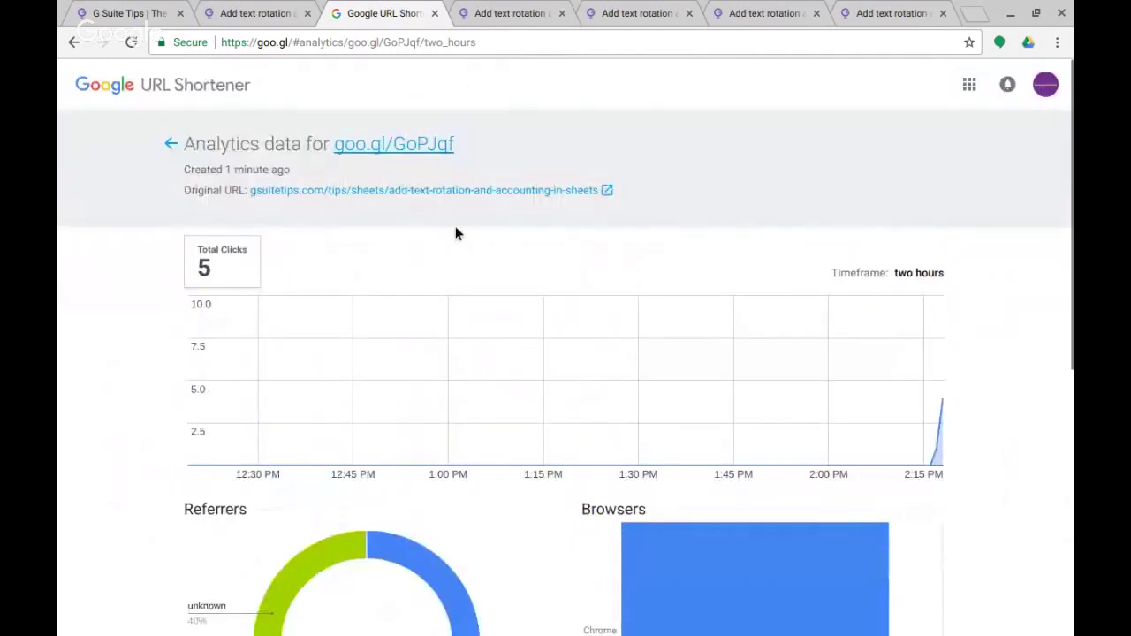
Step: Review the full address of the original text rotation article and return to the URL Shortener's list of links
left_click(255, 13)
left_click(269, 42)
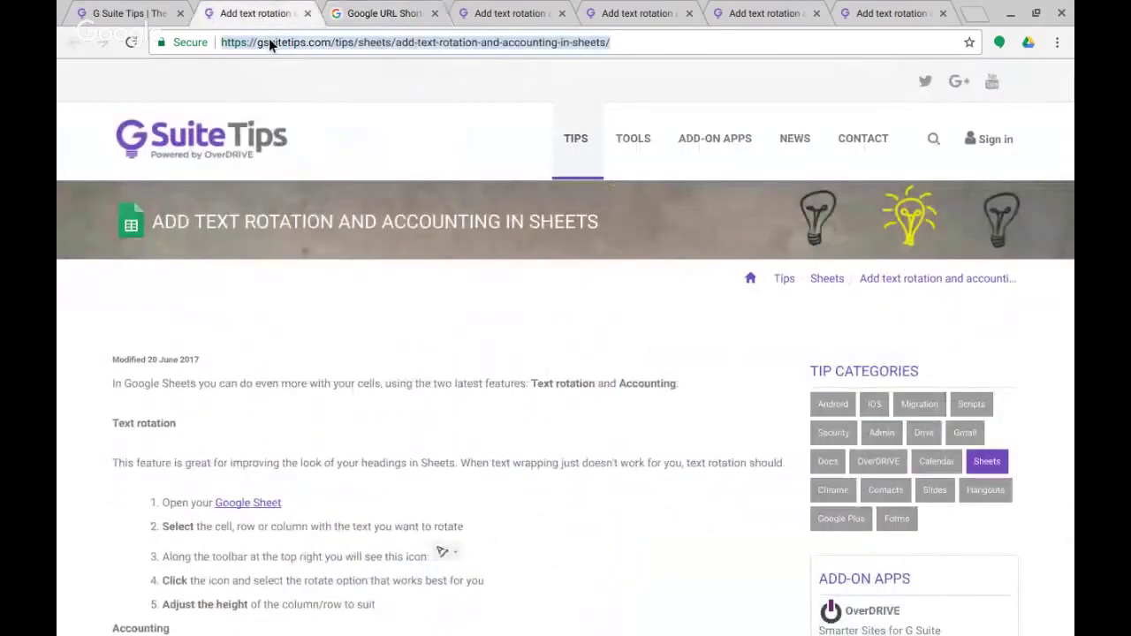
left_click(382, 13)
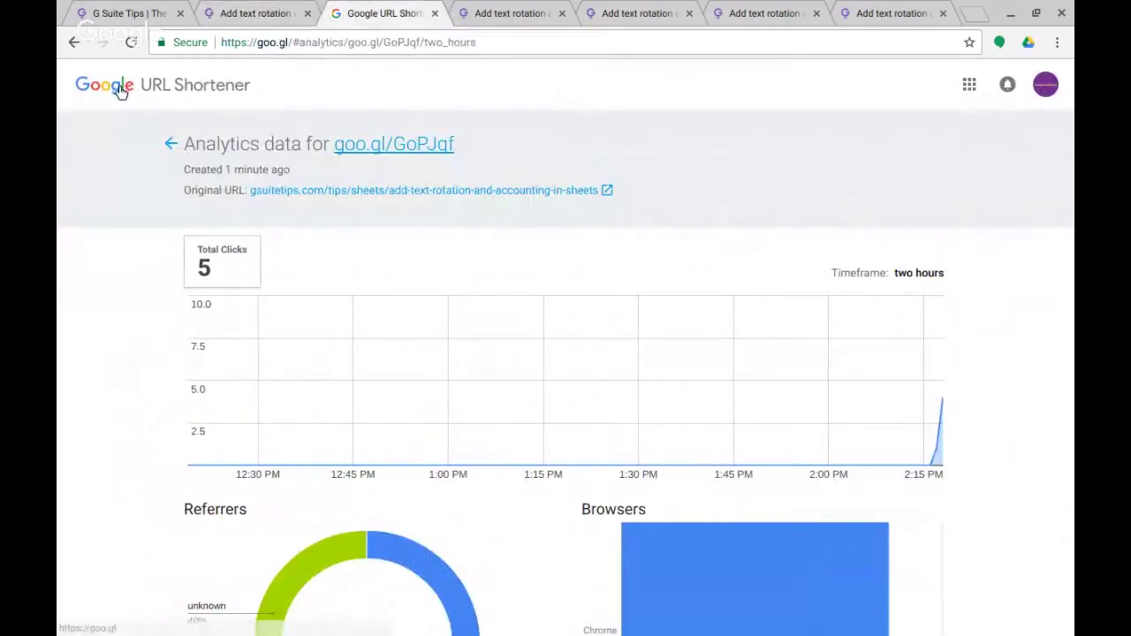
left_click(170, 143)
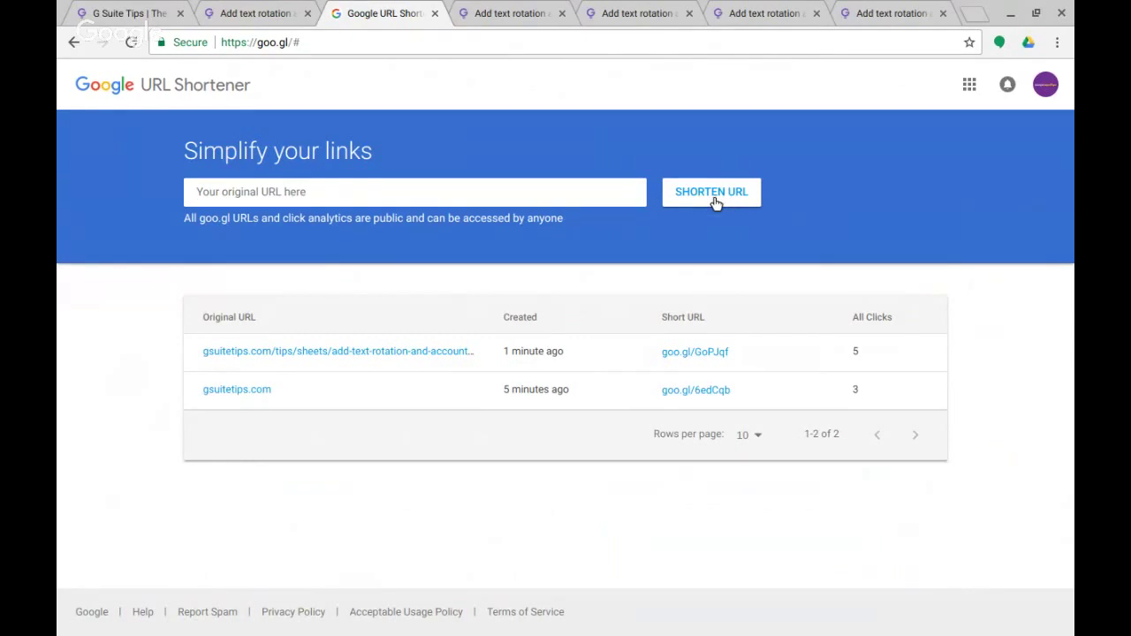
Step: Check the signed-in Google account in the URL Shortener and switch to the G Suite Tips home page
left_click(1045, 88)
left_click(645, 117)
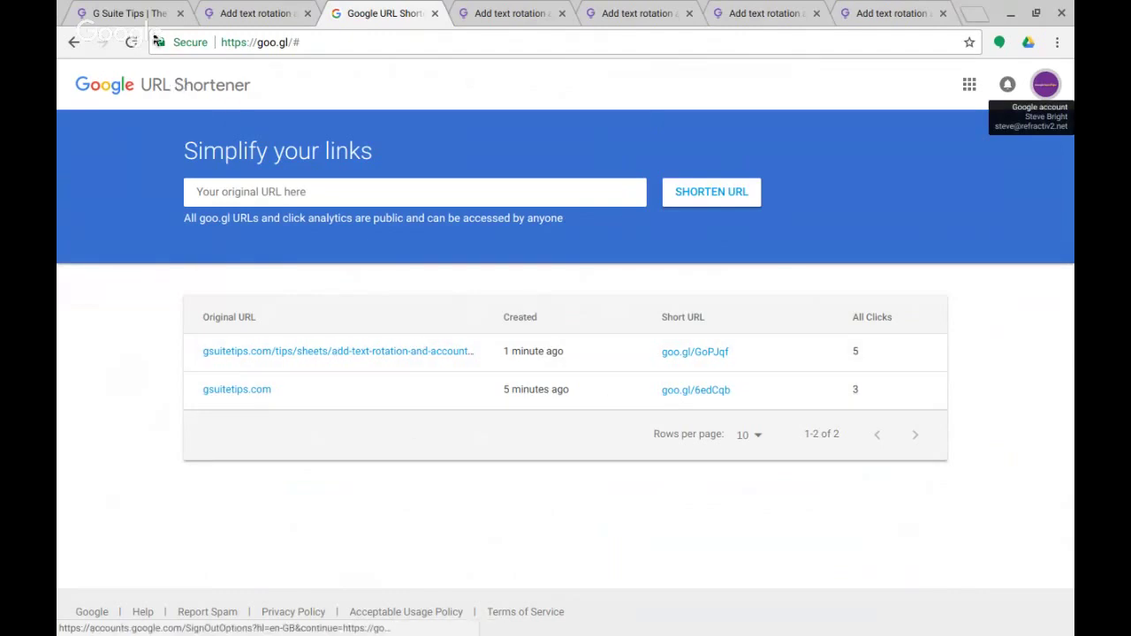
left_click(133, 13)
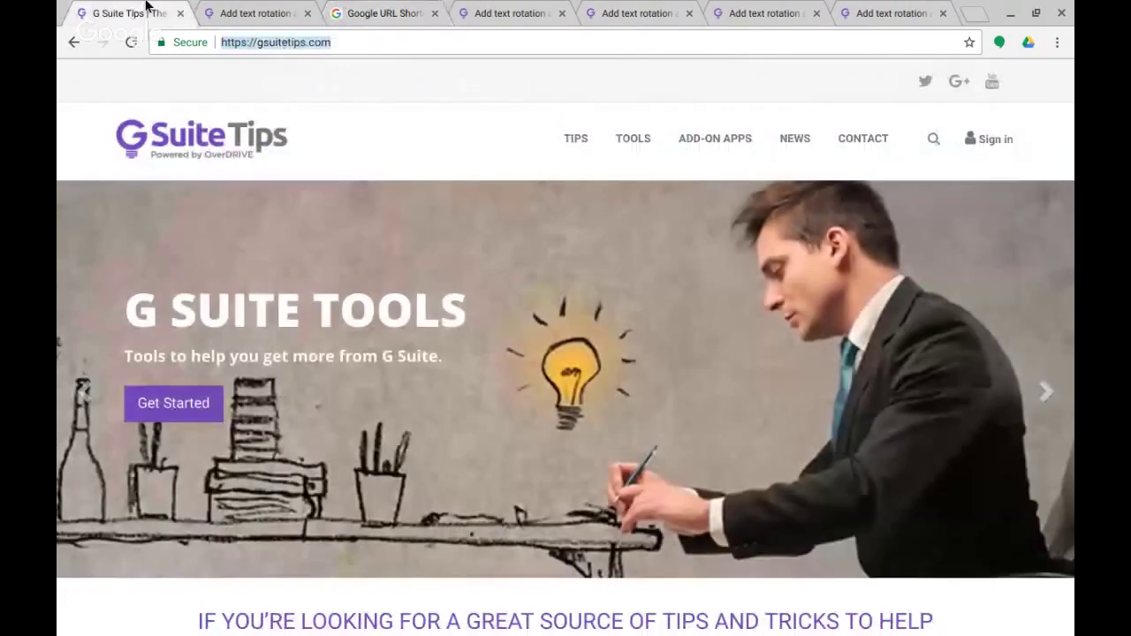